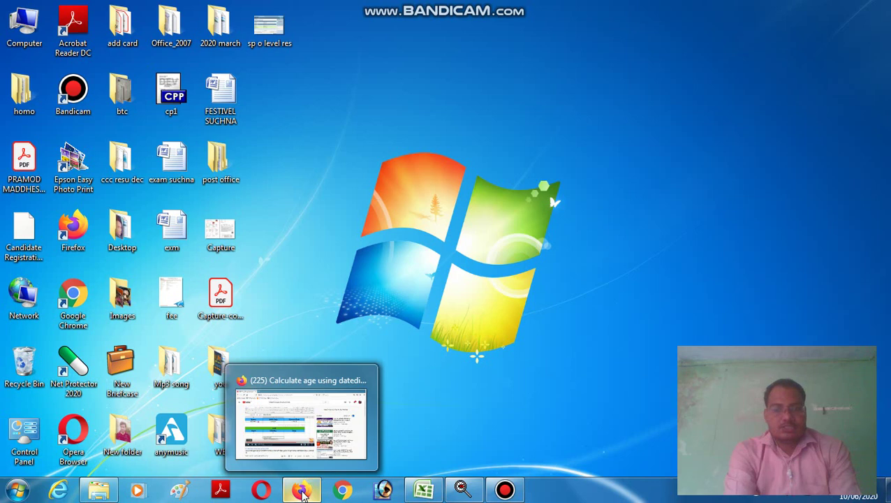
# Switch to the Excel workbook and clear the existing formula from the first person's DAY cell, L15.
pyautogui.click(423, 491)
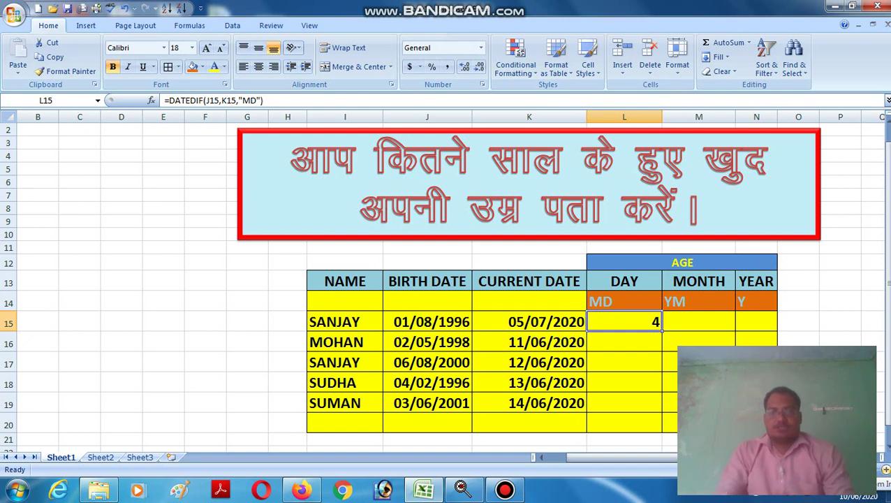
pyautogui.press('Delete')
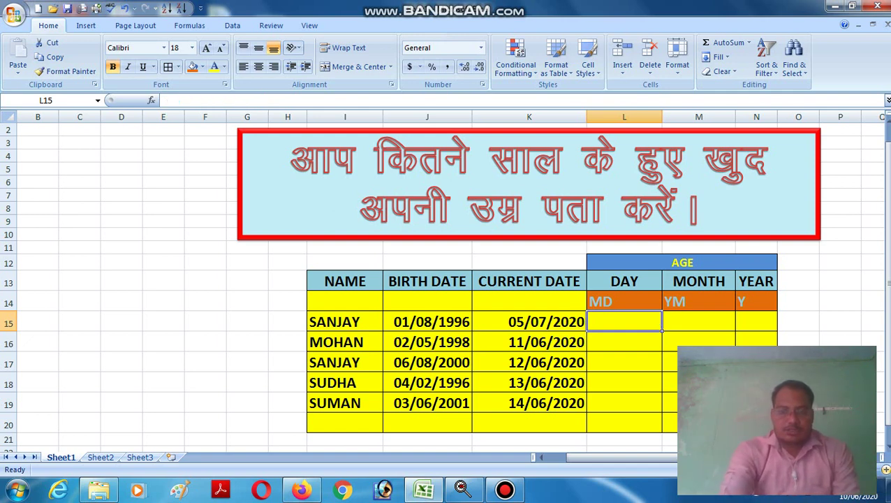
pyautogui.click(134, 334)
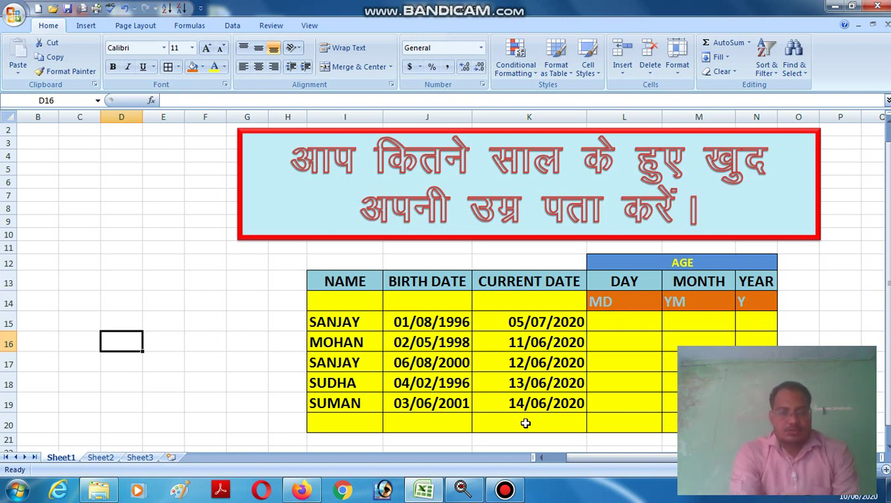
pyautogui.click(282, 297)
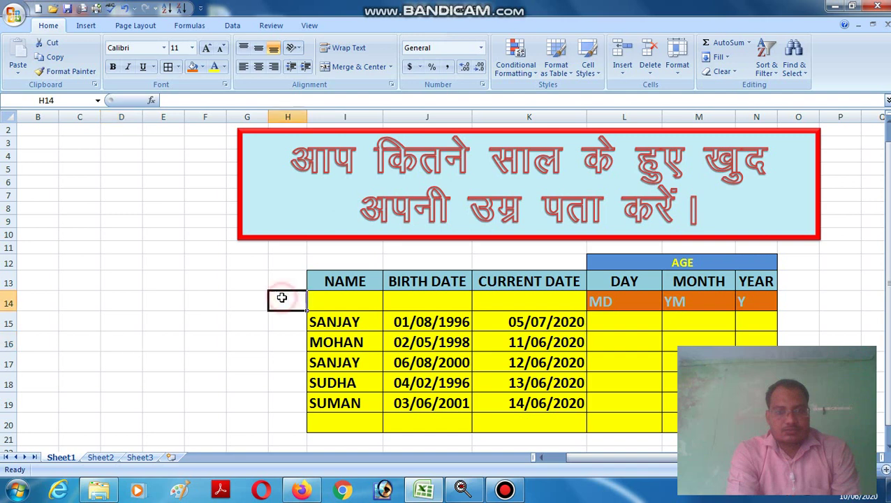
pyautogui.click(180, 296)
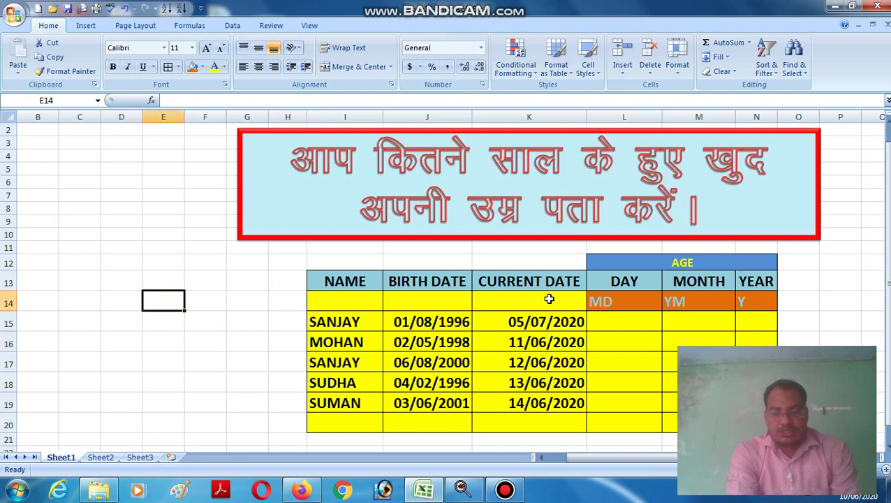
pyautogui.click(201, 293)
pyautogui.click(144, 291)
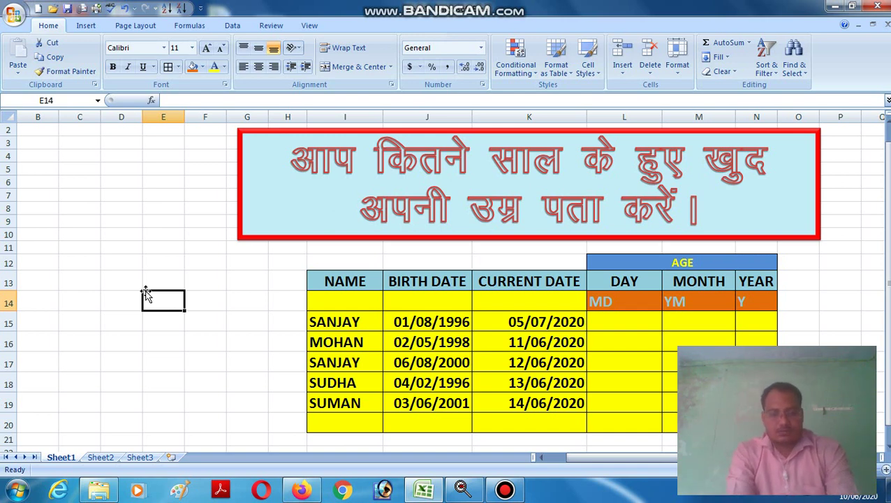
pyautogui.click(230, 258)
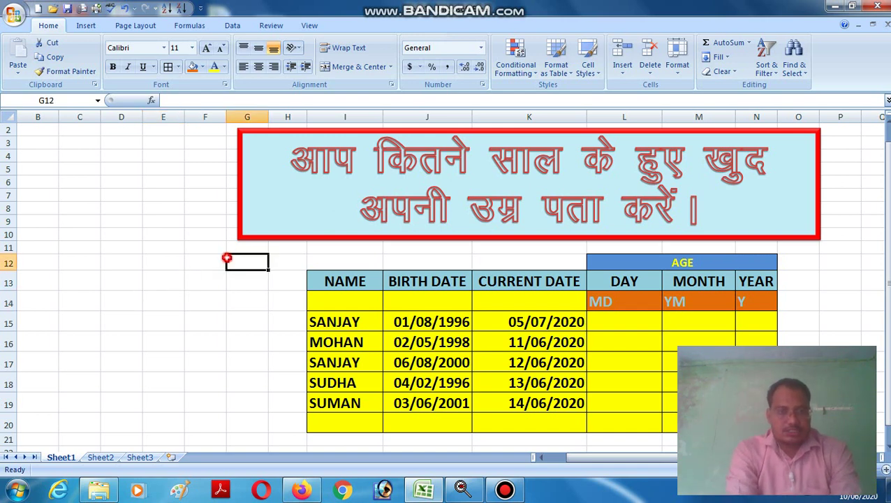
pyautogui.click(206, 319)
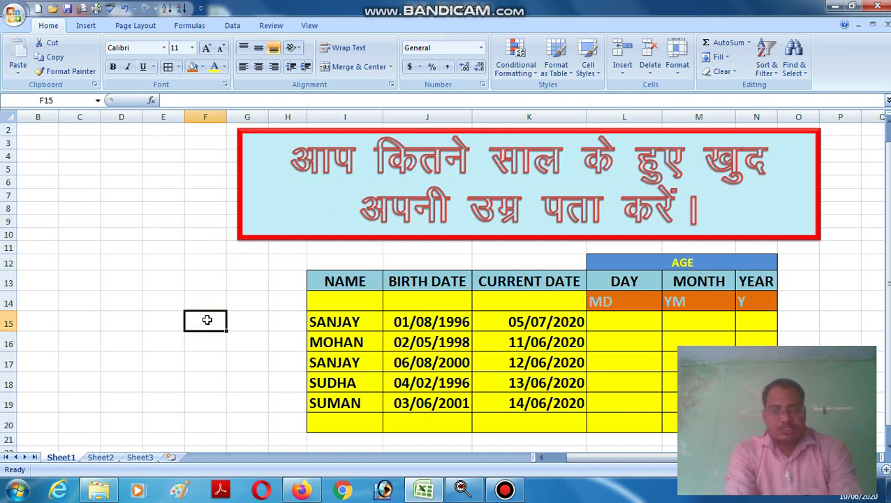
pyautogui.click(613, 318)
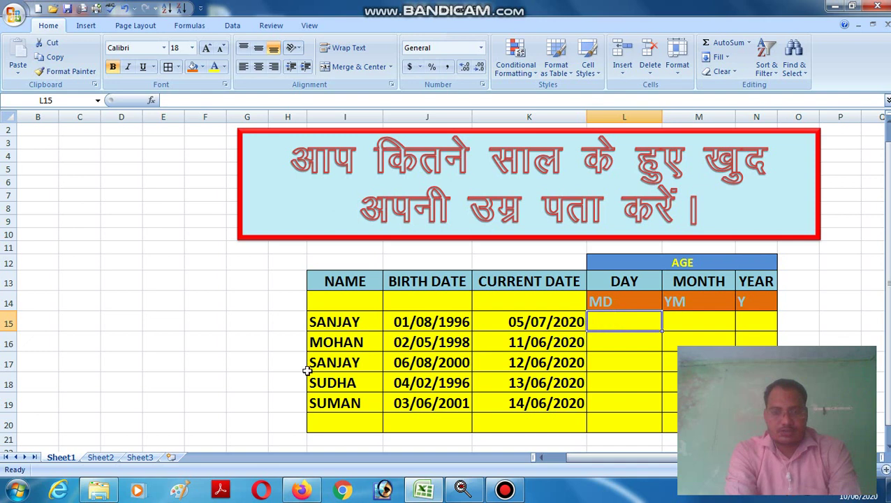
pyautogui.click(635, 358)
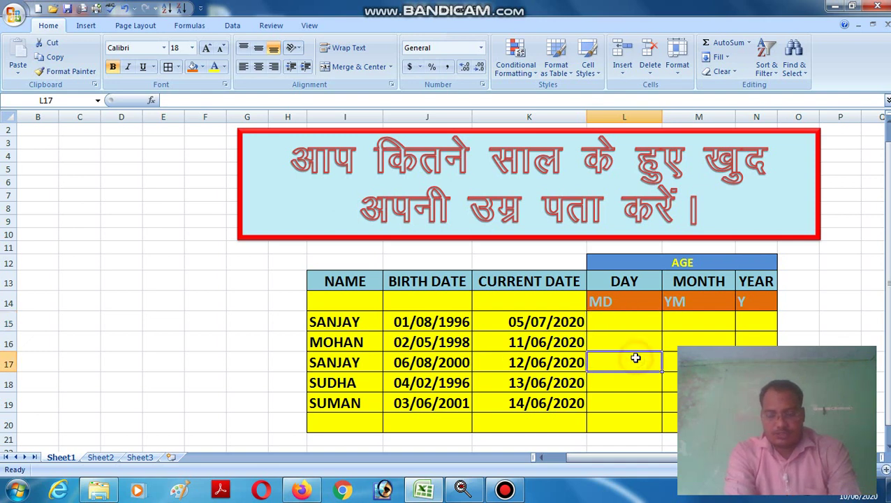
# Enter =DATEDIF(J15,K15,"MD") in L15 to calculate the day part of the first person's age.
pyautogui.click(597, 317)
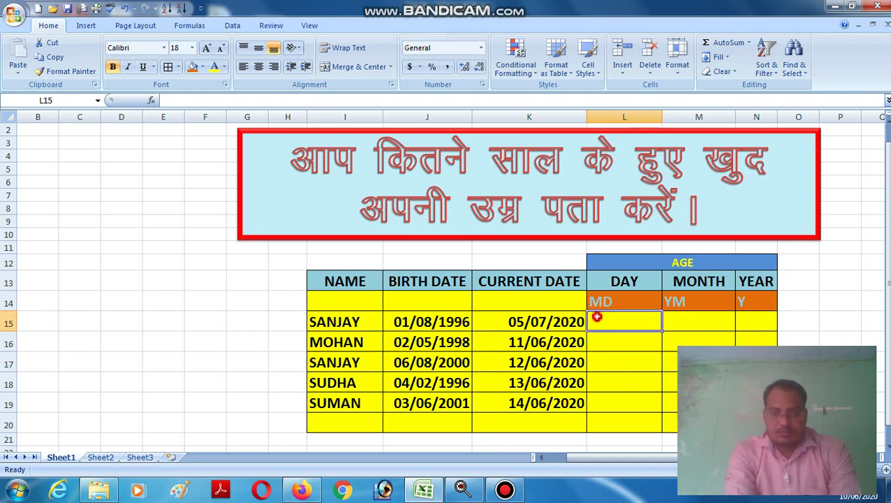
pyautogui.write('=')
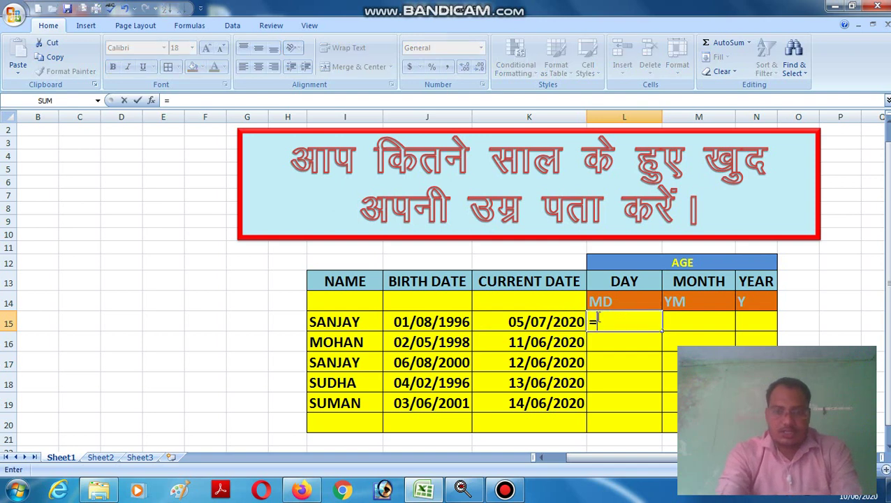
pyautogui.write('DATE')
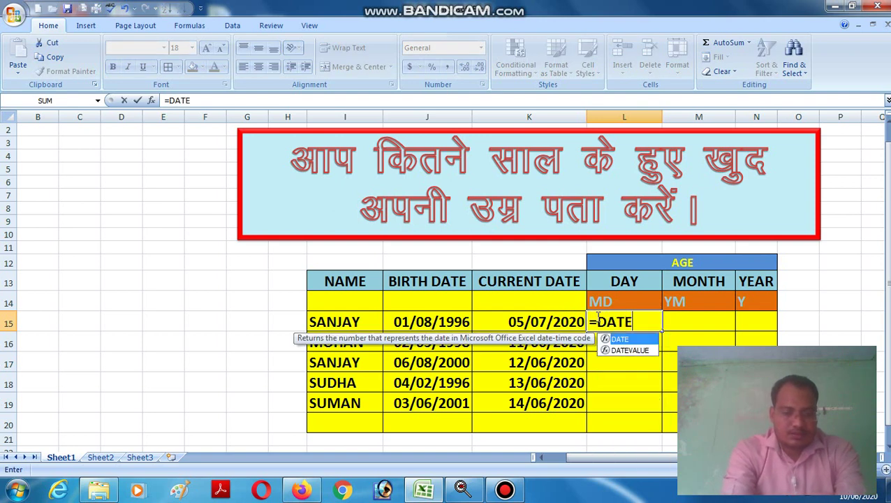
pyautogui.write('DIF')
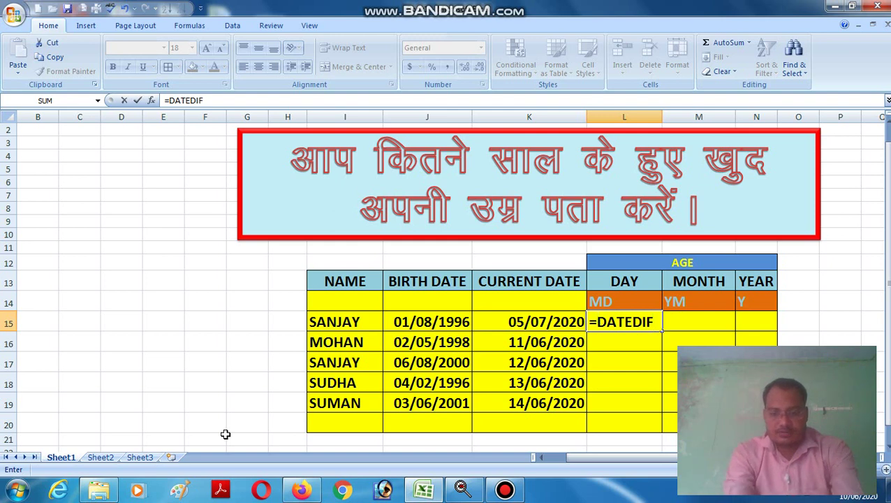
pyautogui.write('(')
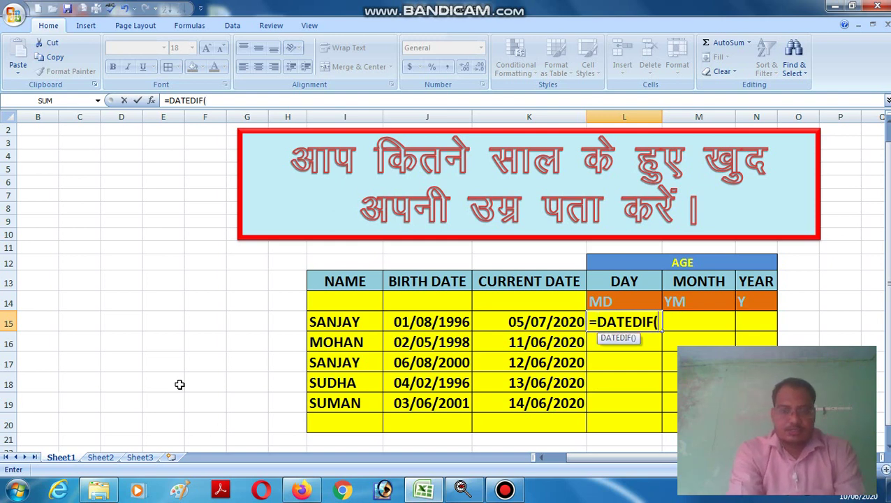
pyautogui.click(434, 322)
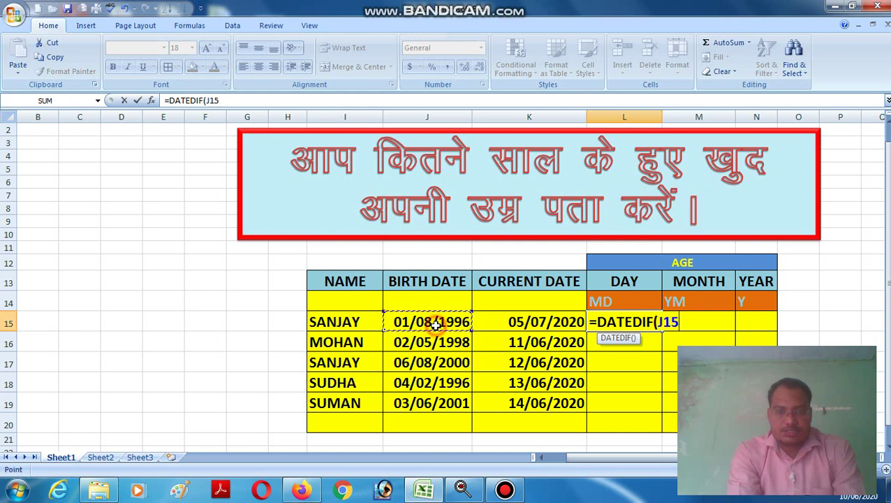
pyautogui.write(',')
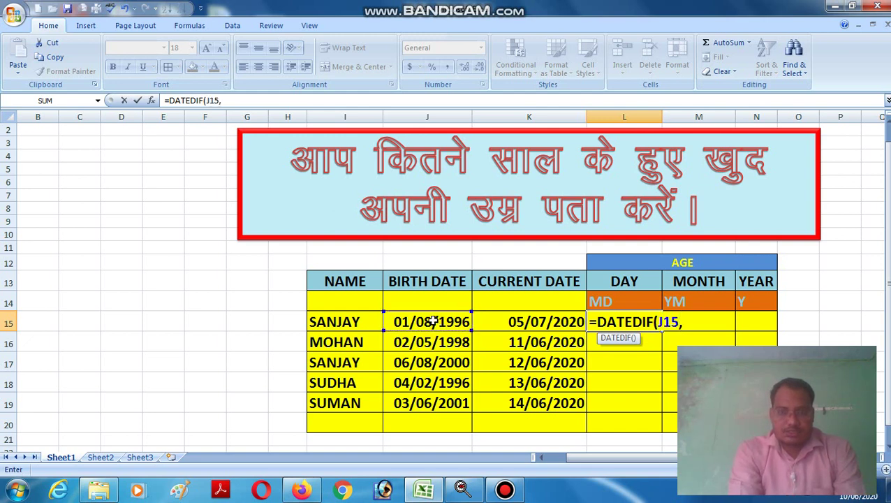
pyautogui.click(551, 321)
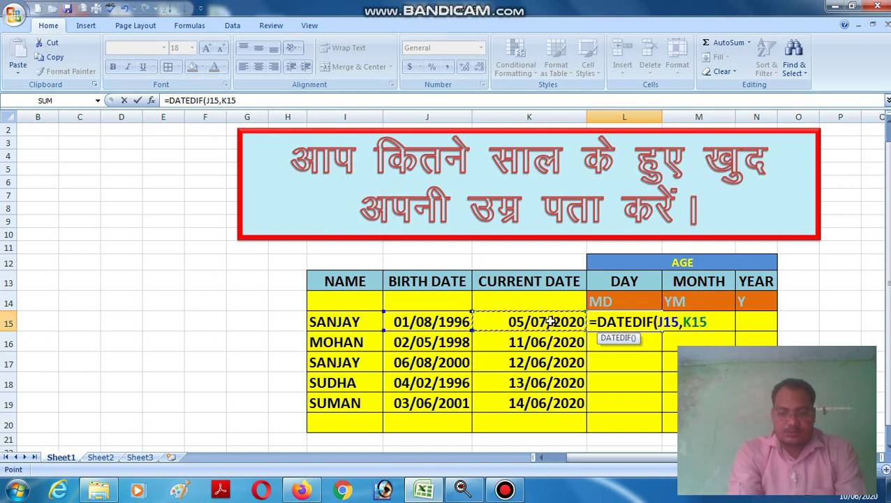
pyautogui.write(',"')
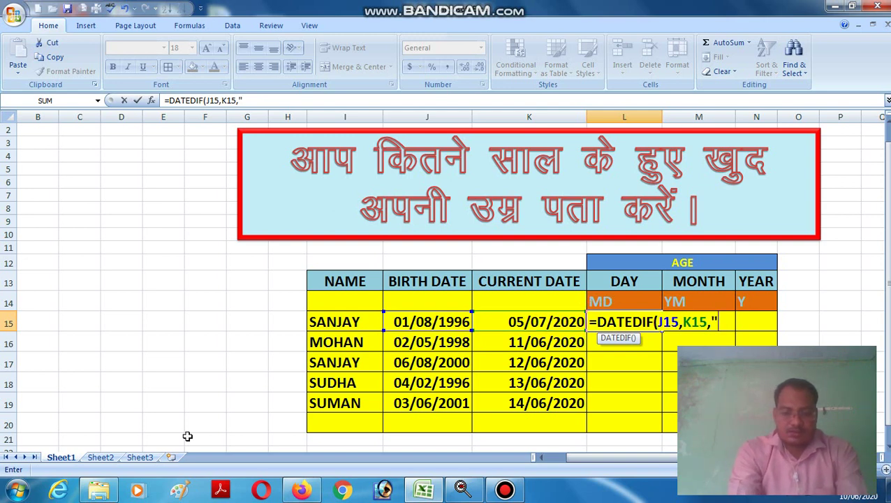
pyautogui.write('MD')
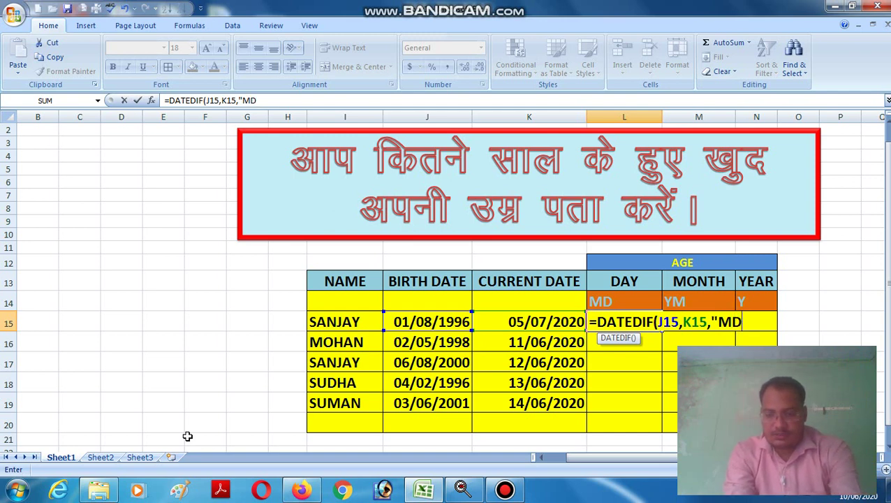
pyautogui.write('"')
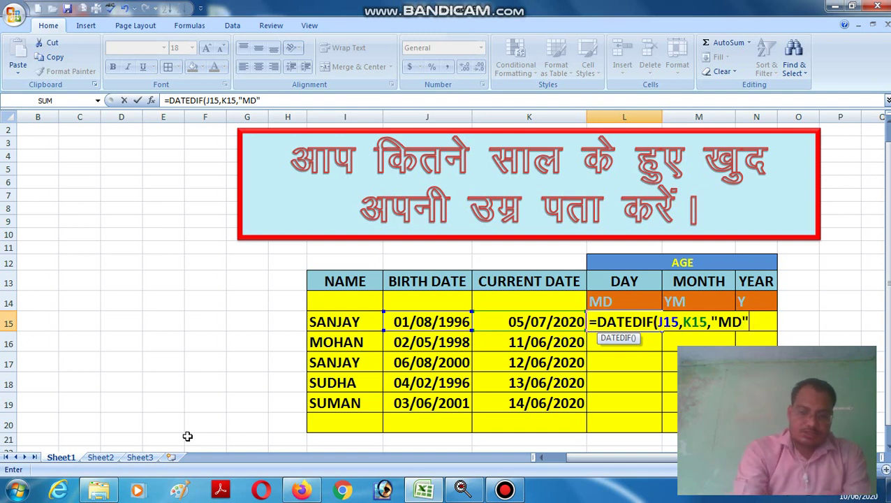
pyautogui.write(')')
pyautogui.press('Return')
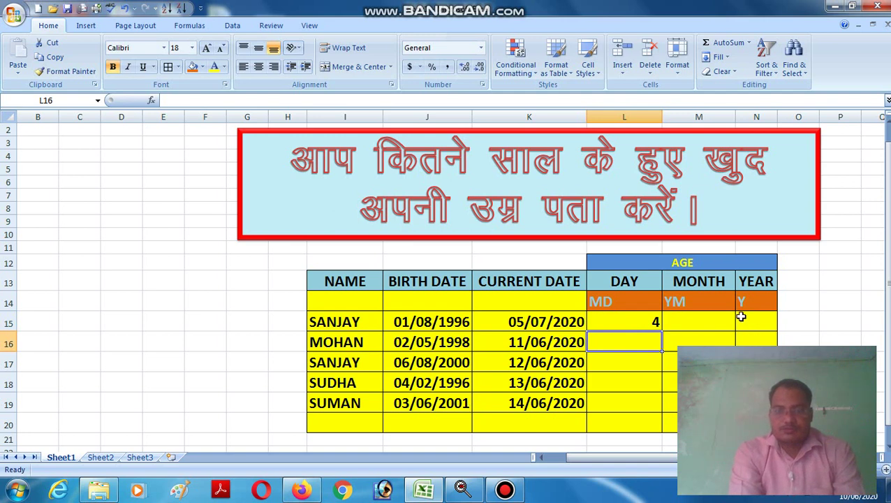
# Enter =DATEDIF(J15,K15,"YM") in M15 to calculate the month part of the first person's age.
pyautogui.click(715, 321)
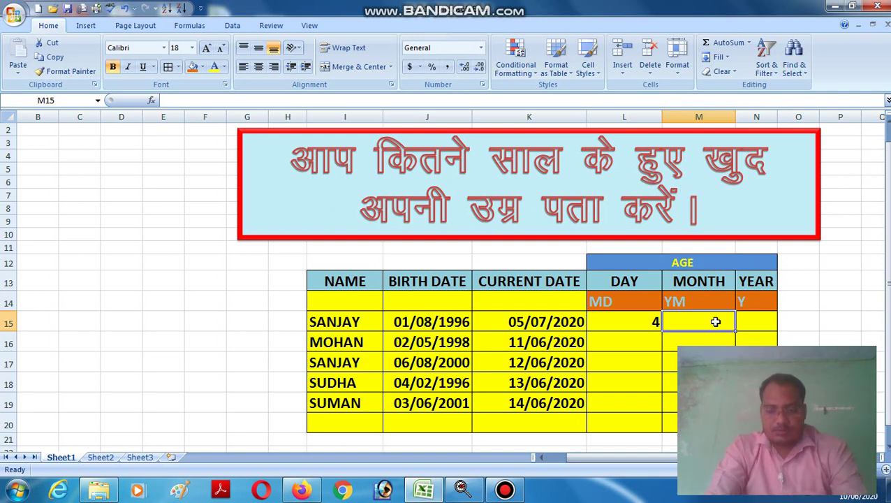
pyautogui.write('=')
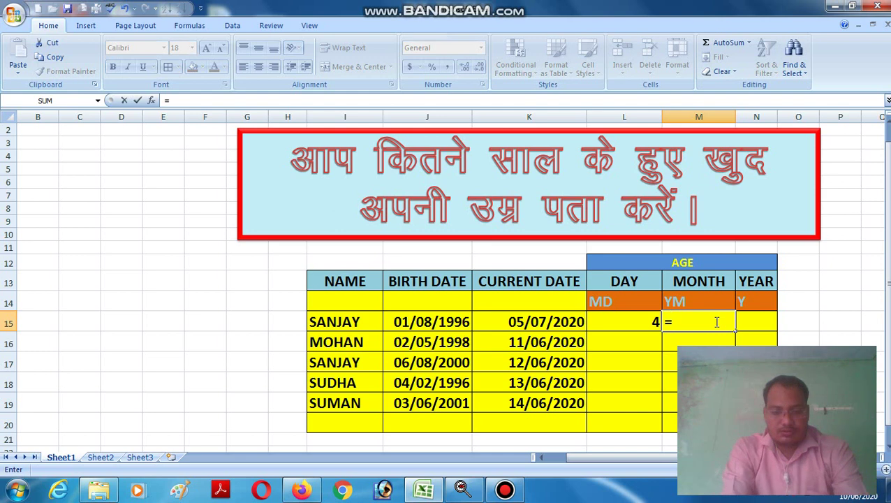
pyautogui.write('DATED')
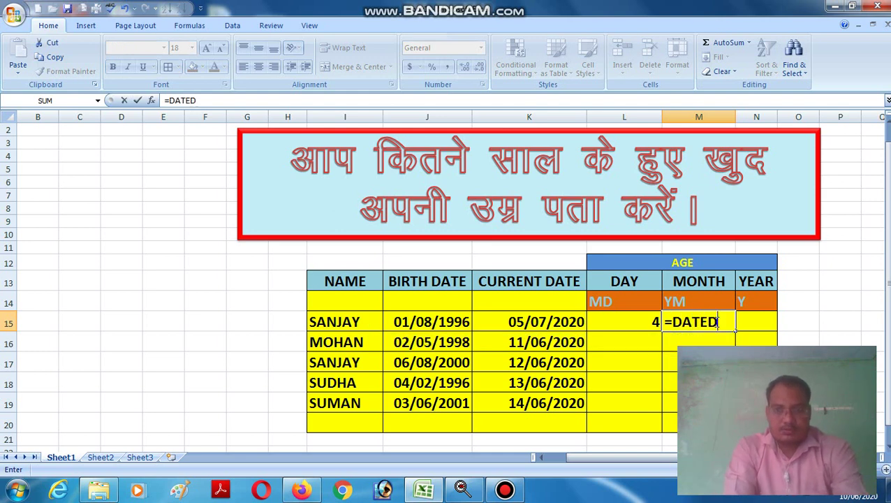
pyautogui.write('IF(')
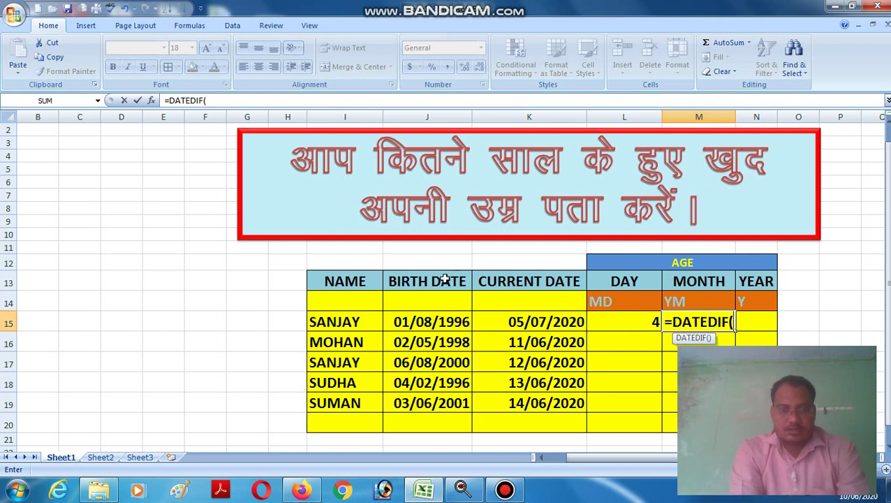
pyautogui.click(439, 322)
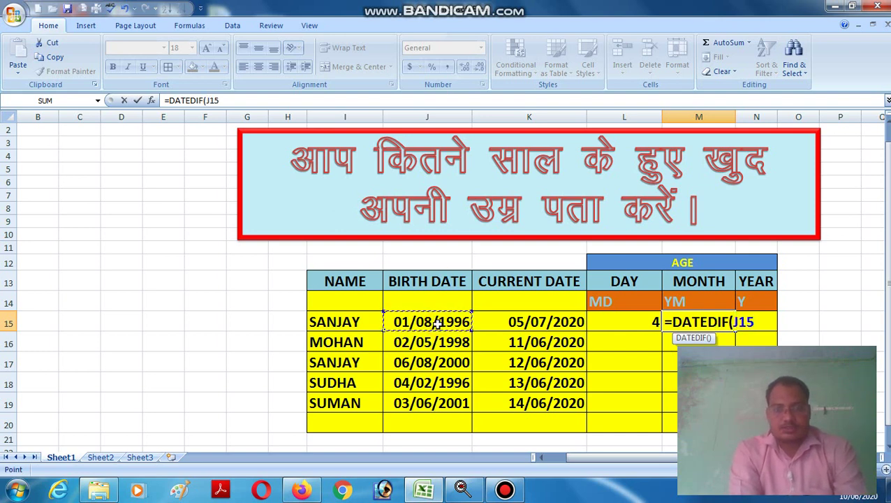
pyautogui.write(',')
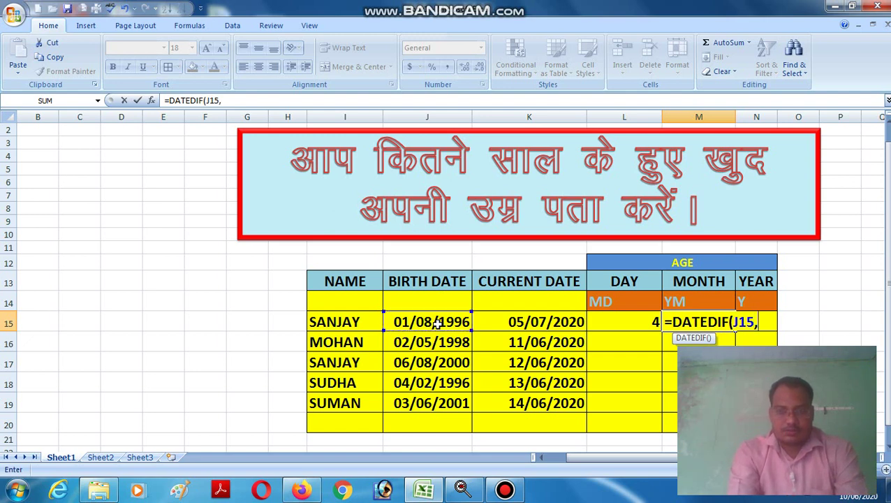
pyautogui.click(562, 322)
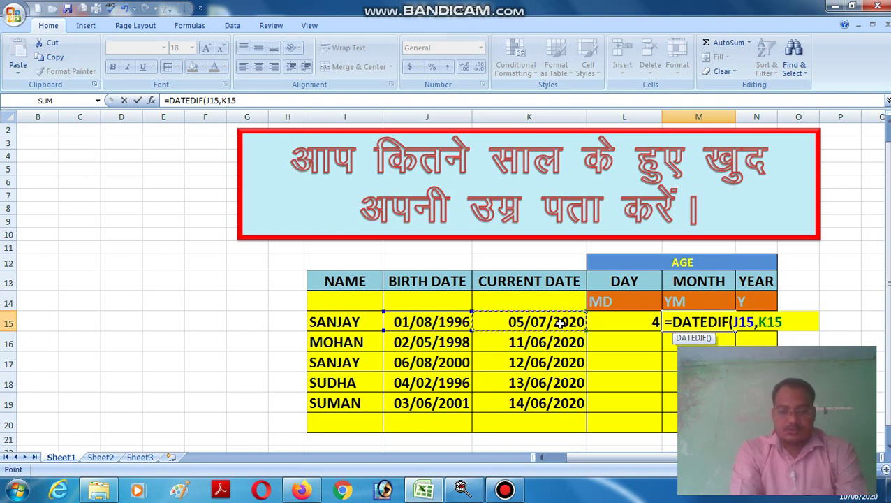
pyautogui.write(',')
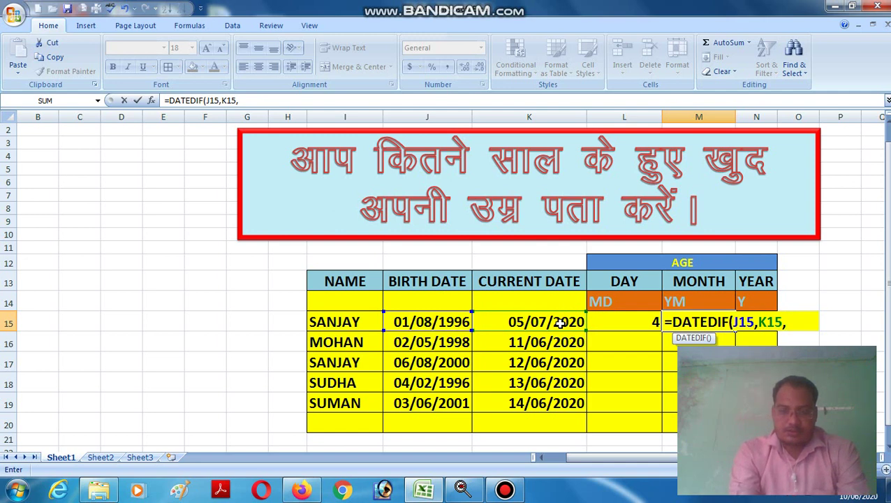
pyautogui.write('"YM')
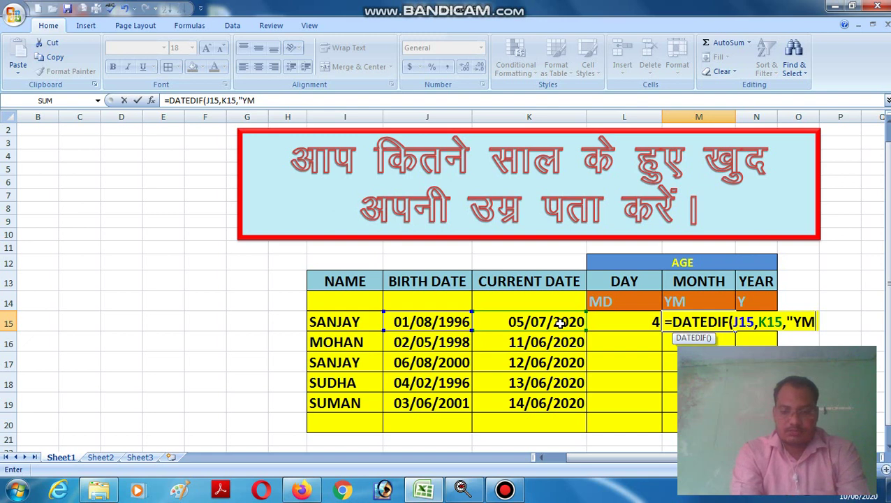
pyautogui.write('"')
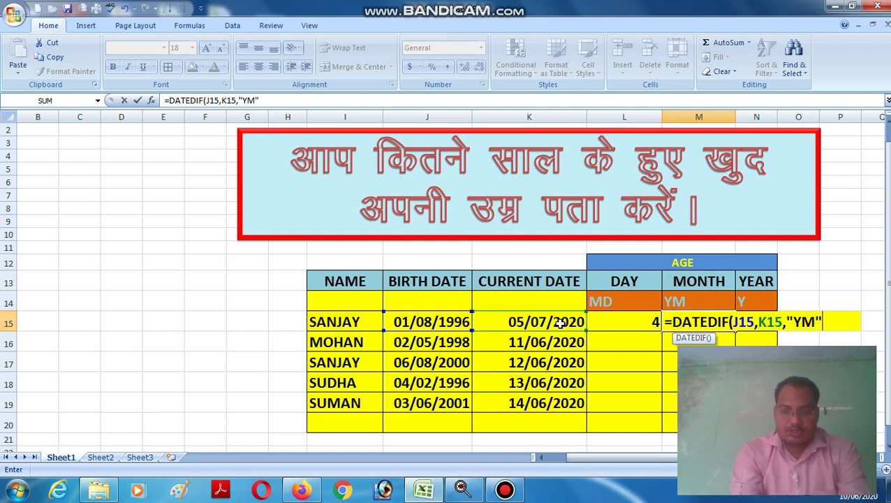
pyautogui.write(')')
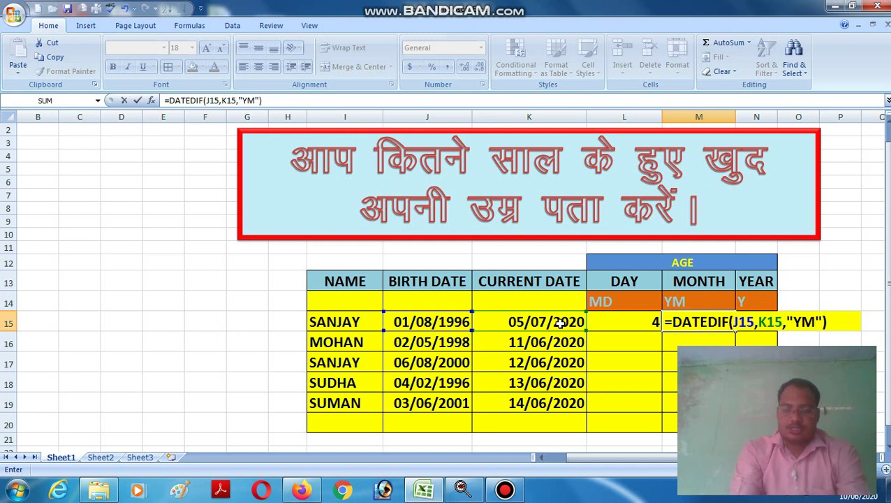
pyautogui.press('Return')
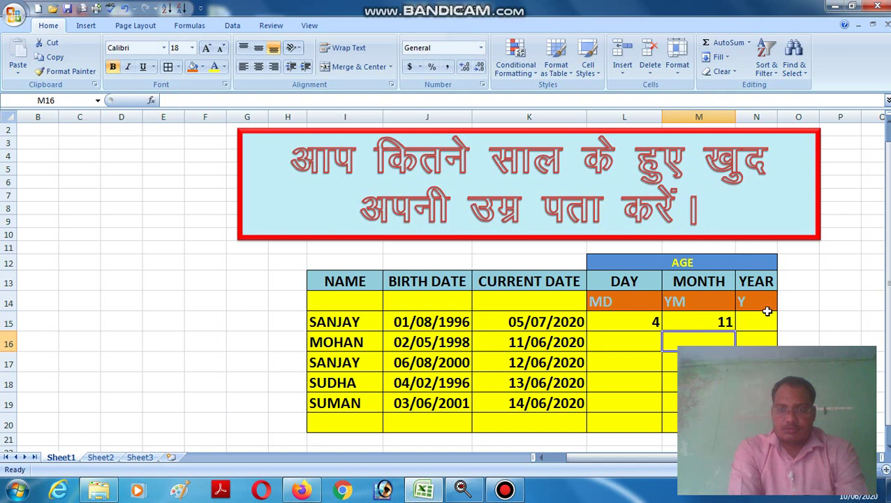
# Try =DATEIF(J15,K15,"Y") in N15 for the year part of the first person's age and clear the cell again.
pyautogui.click(754, 323)
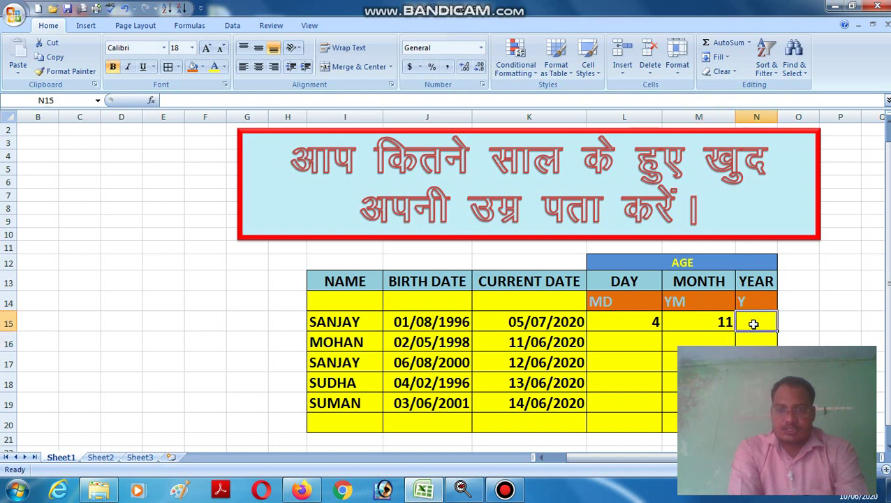
pyautogui.write('=DATE')
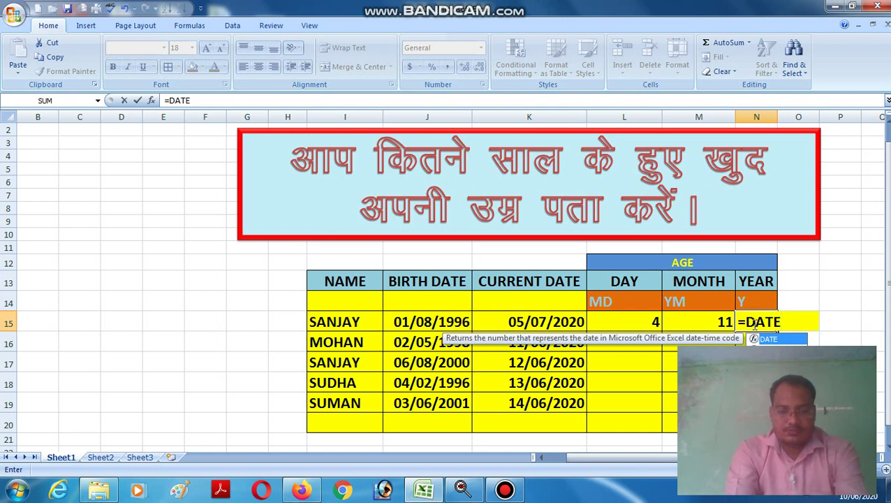
pyautogui.write('IF(')
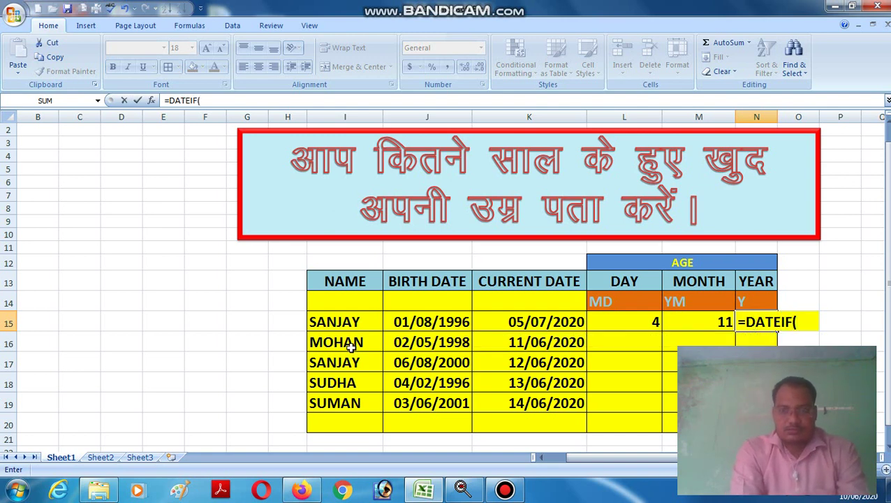
pyautogui.click(428, 322)
pyautogui.write(',')
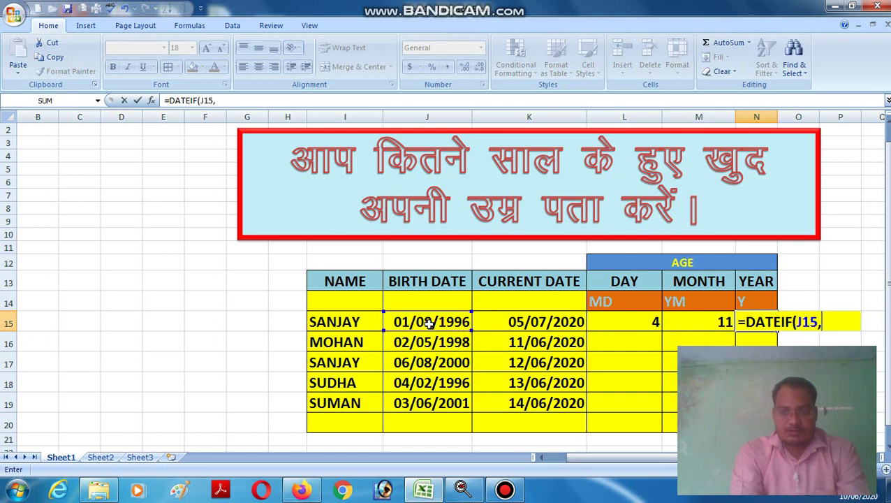
pyautogui.click(507, 322)
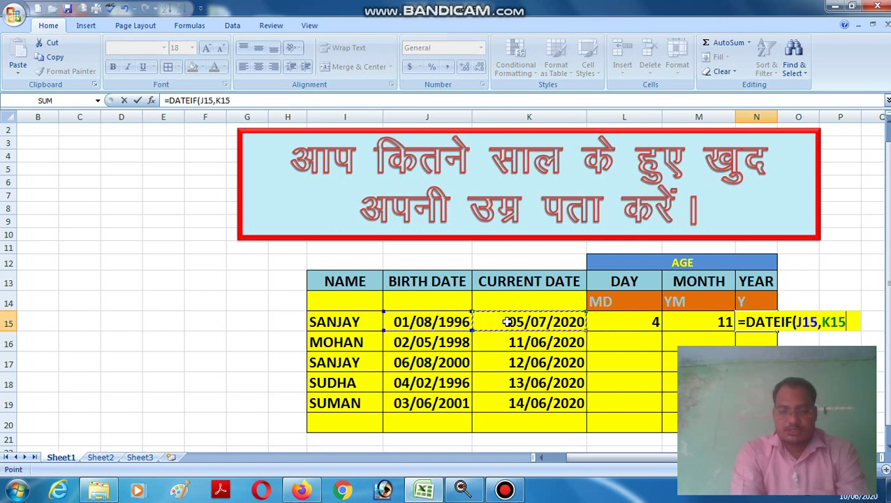
pyautogui.write(',')
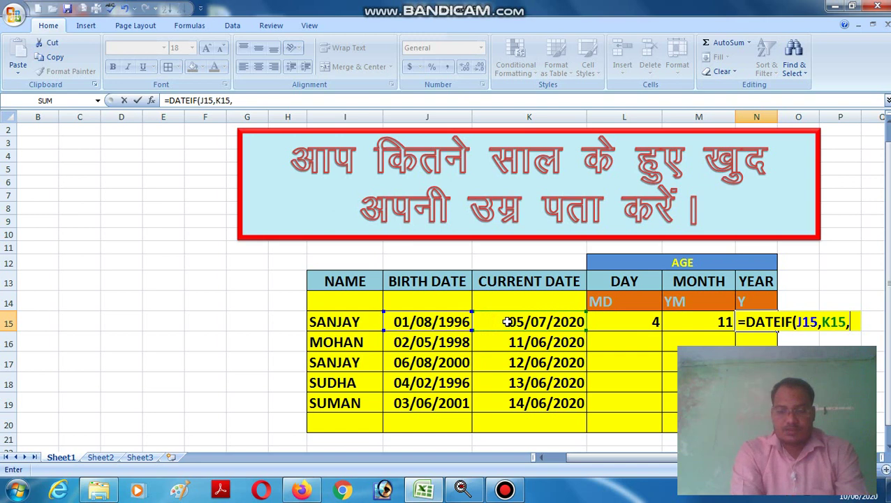
pyautogui.write('"')
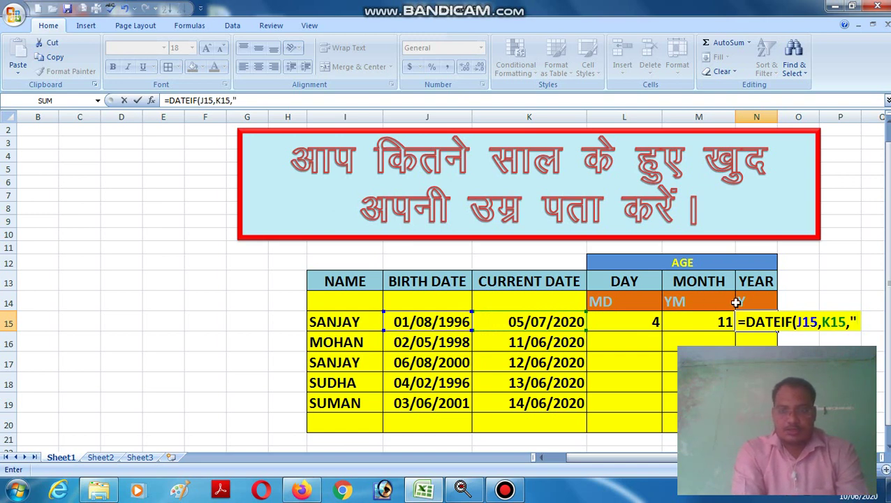
pyautogui.write('Y"')
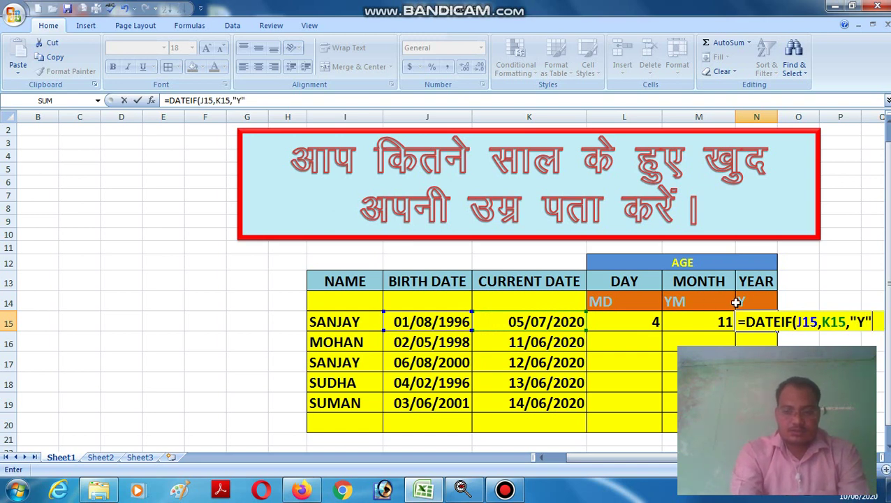
pyautogui.write(')')
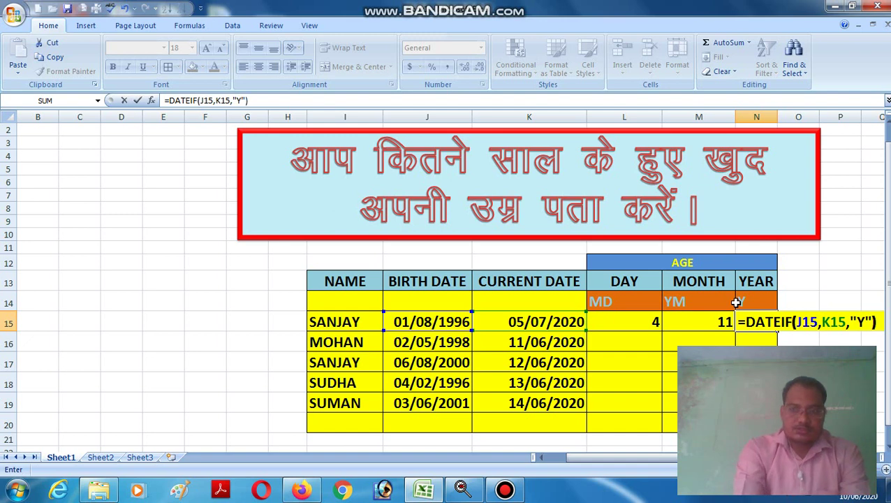
pyautogui.press('Return')
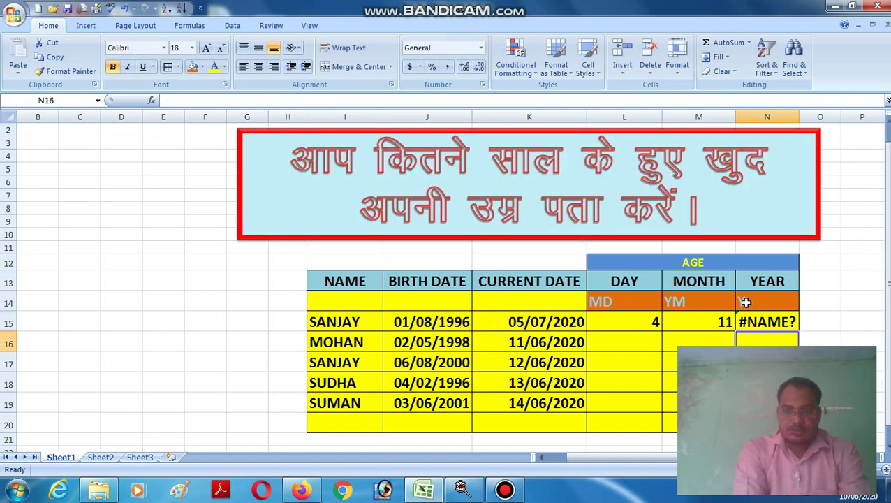
pyautogui.click(752, 320)
pyautogui.press('Delete')
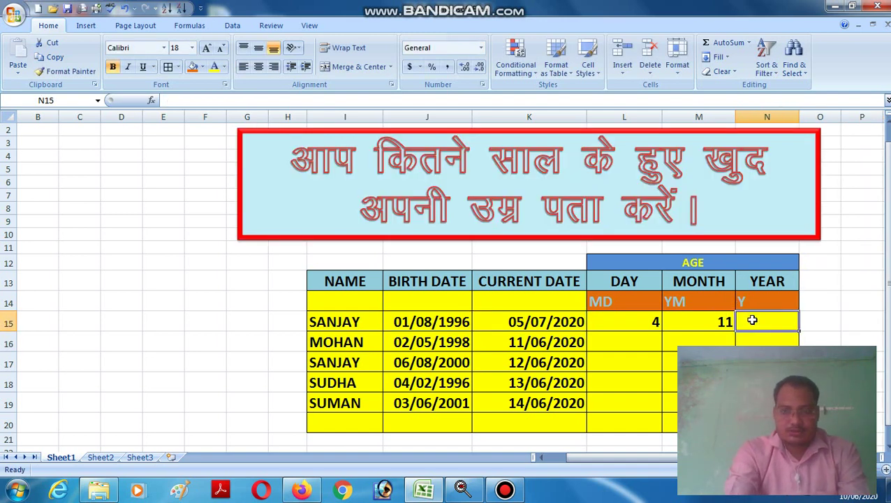
# Enter =DATEDIF(J15,K15,"Y") in N15 to calculate the year part of the first person's age.
pyautogui.write('=')
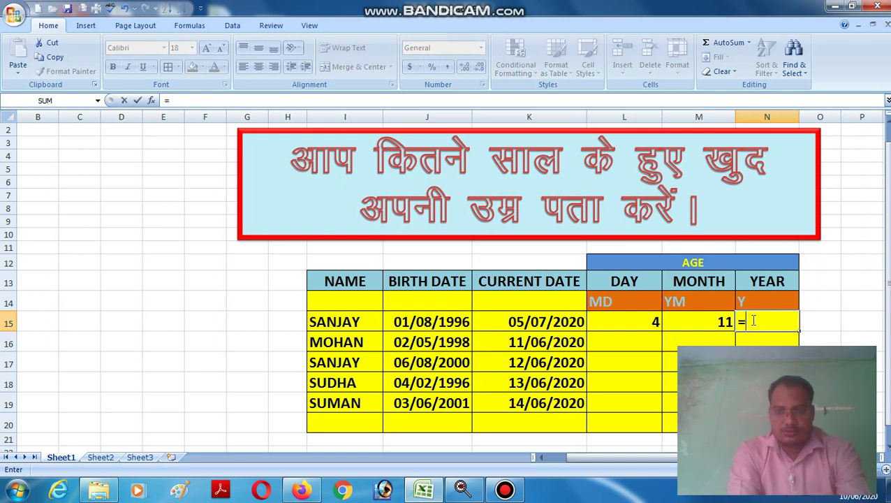
pyautogui.write('DATED')
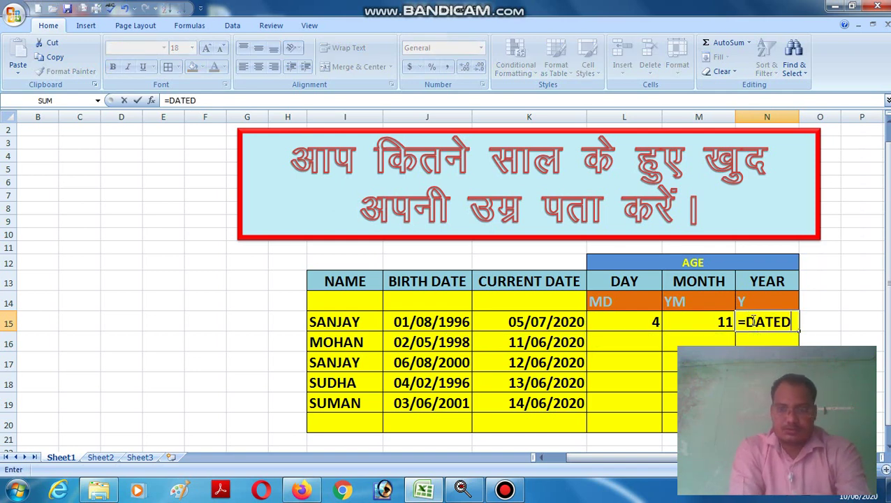
pyautogui.write('I')
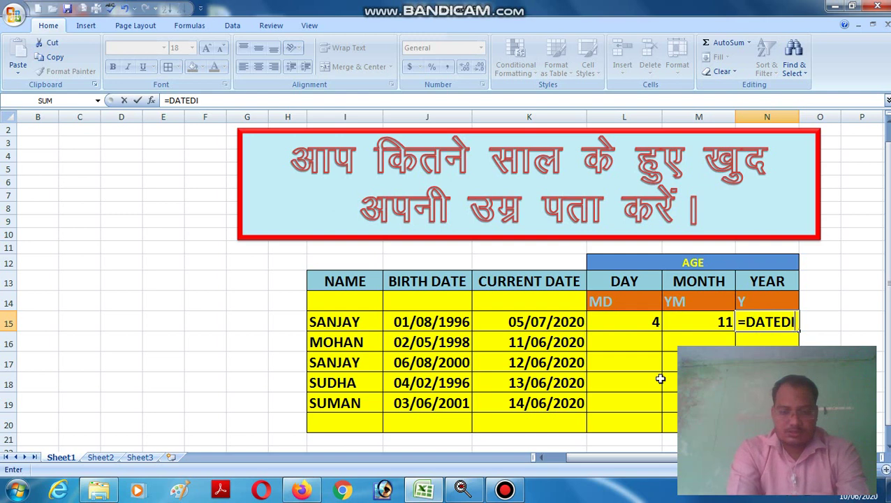
pyautogui.write('F(')
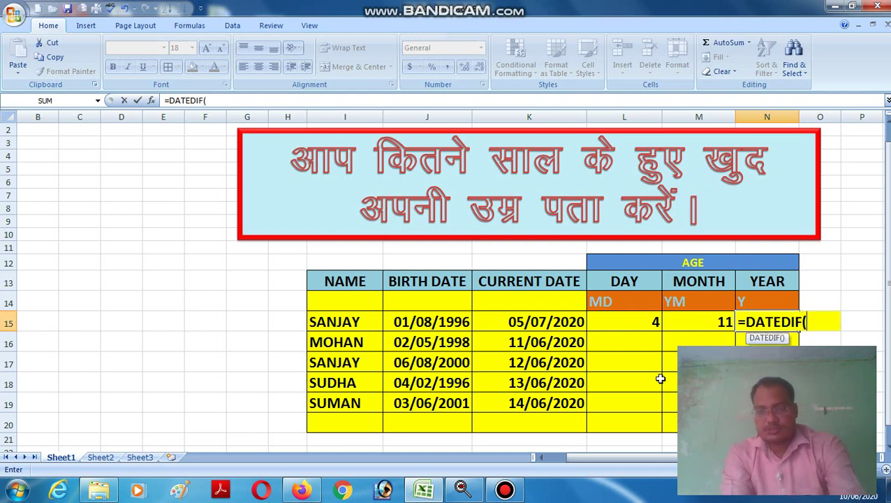
pyautogui.click(439, 321)
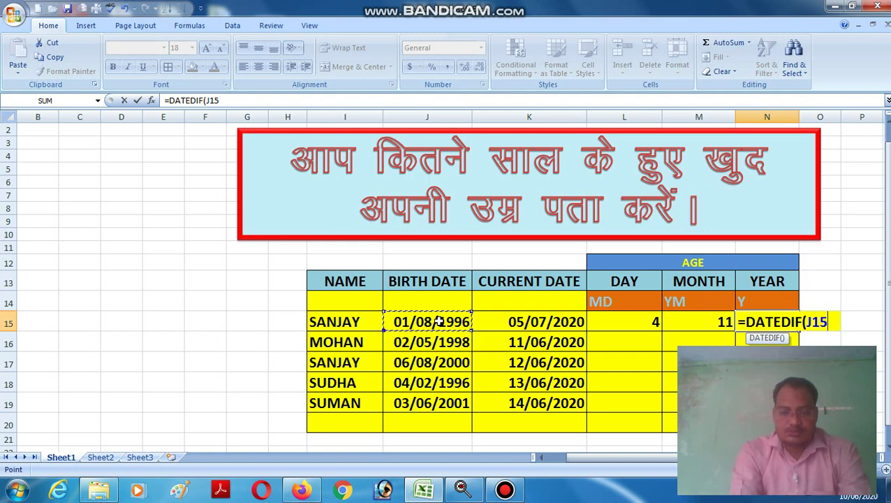
pyautogui.write(',')
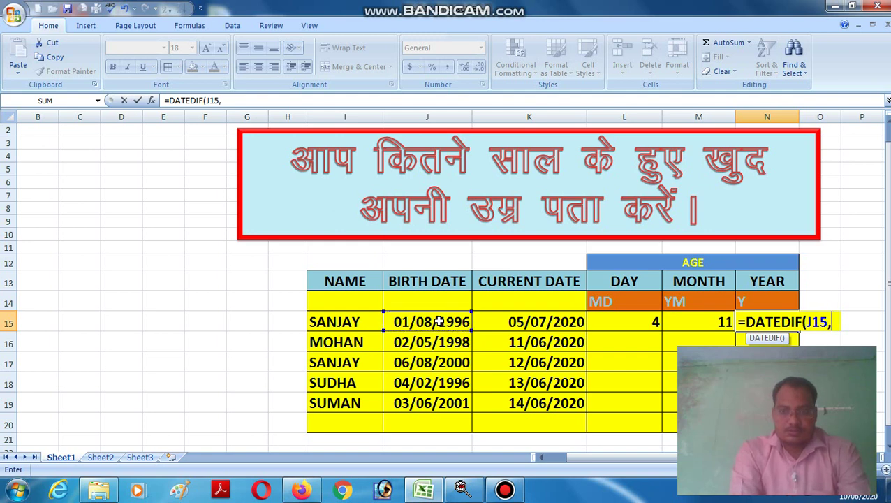
pyautogui.click(515, 323)
pyautogui.write(',')
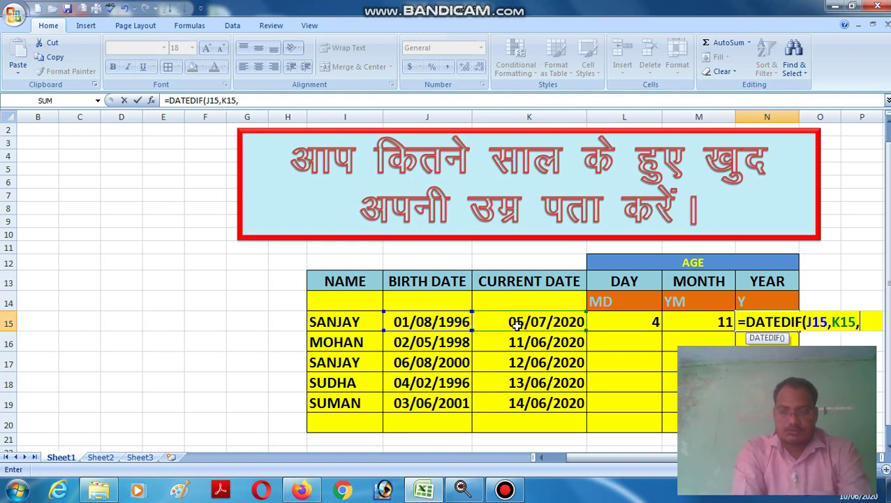
pyautogui.write('"')
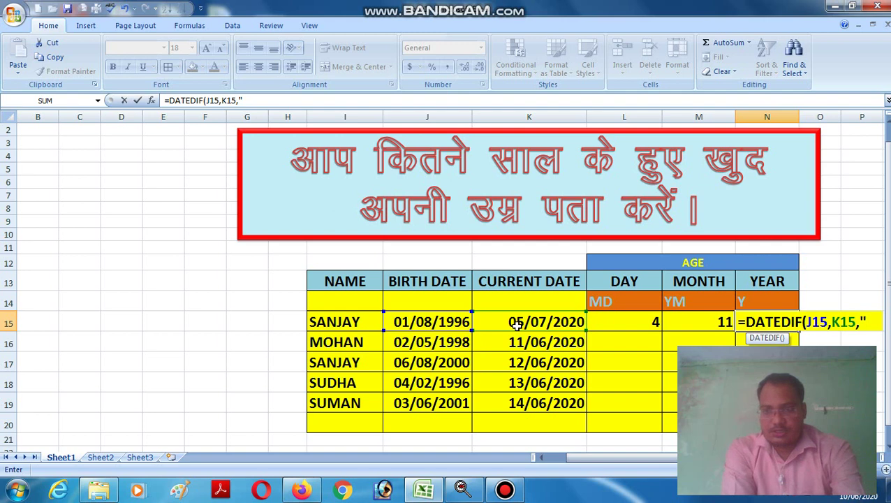
pyautogui.write('Y')
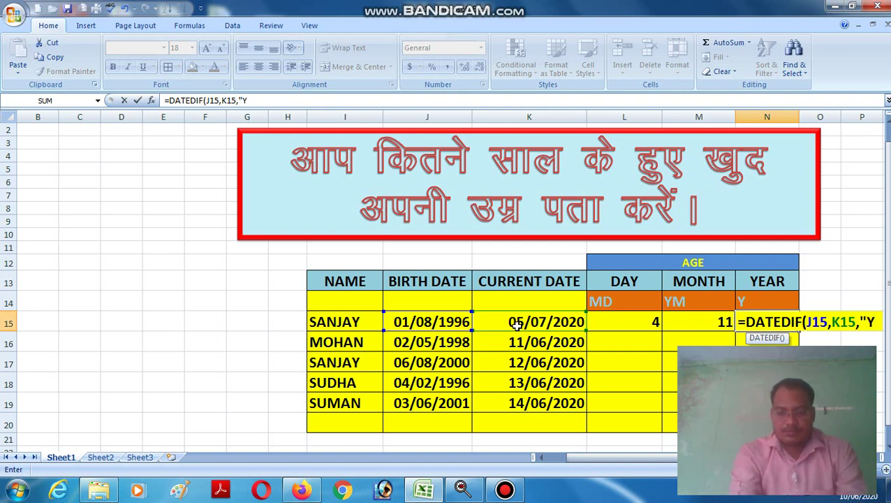
pyautogui.write('"')
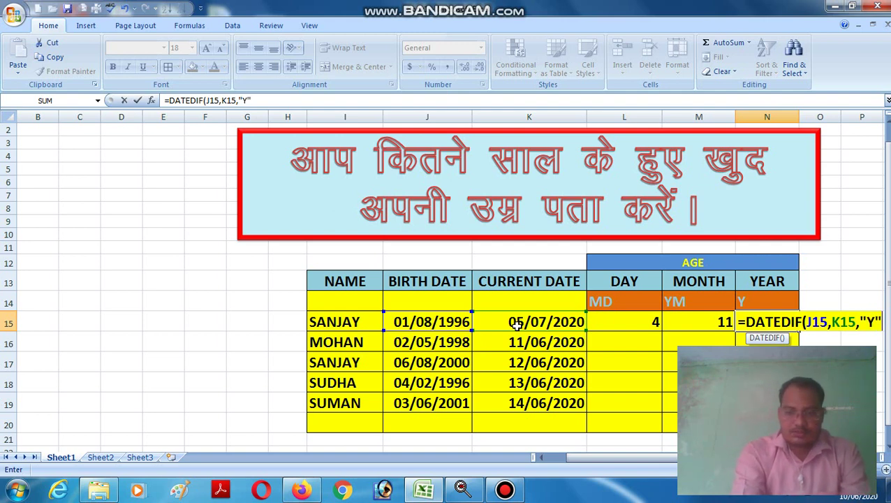
pyautogui.write(')')
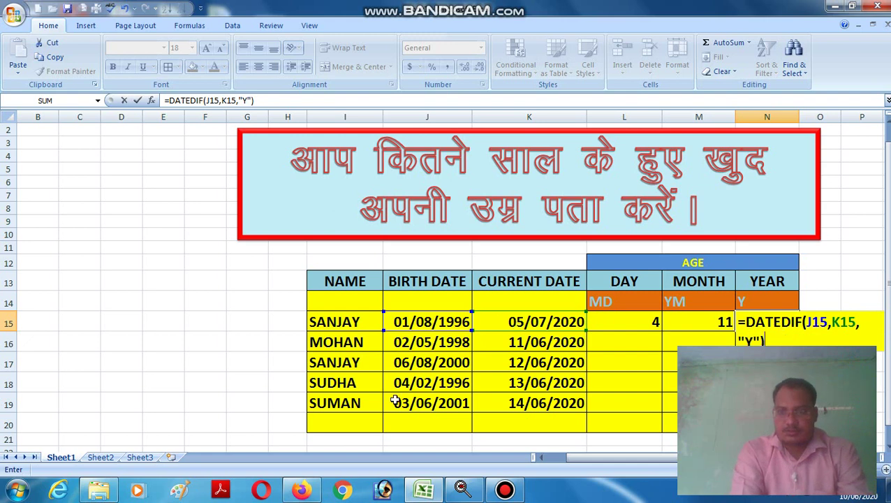
pyautogui.press('Return')
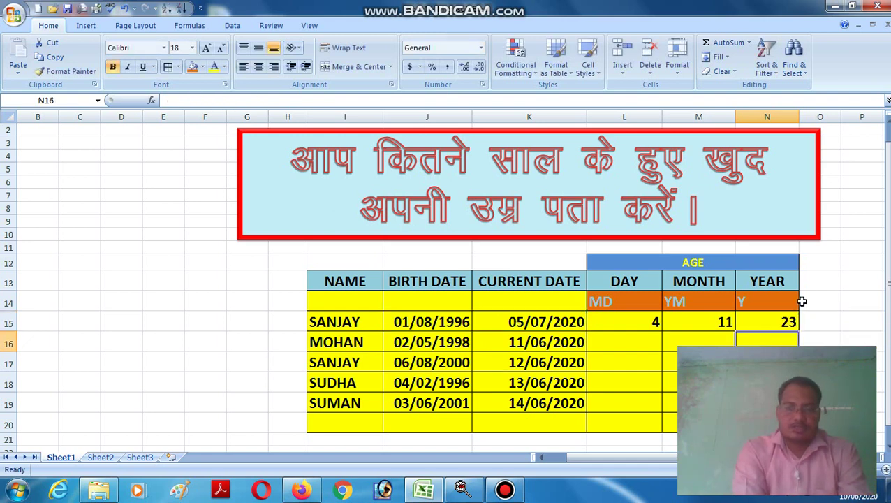
pyautogui.click(769, 321)
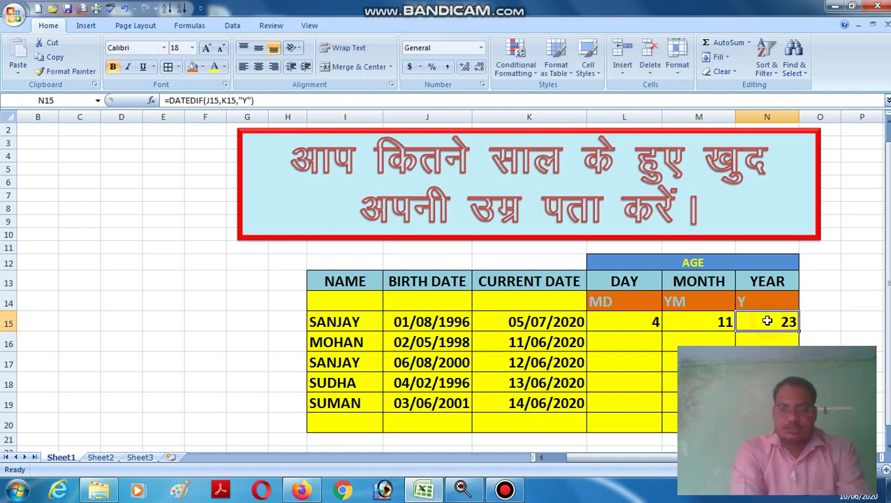
# Fill the DAY, MONTH and YEAR formulas from L15, M15 and N15 down to row 19 for the remaining people.
pyautogui.click(624, 320)
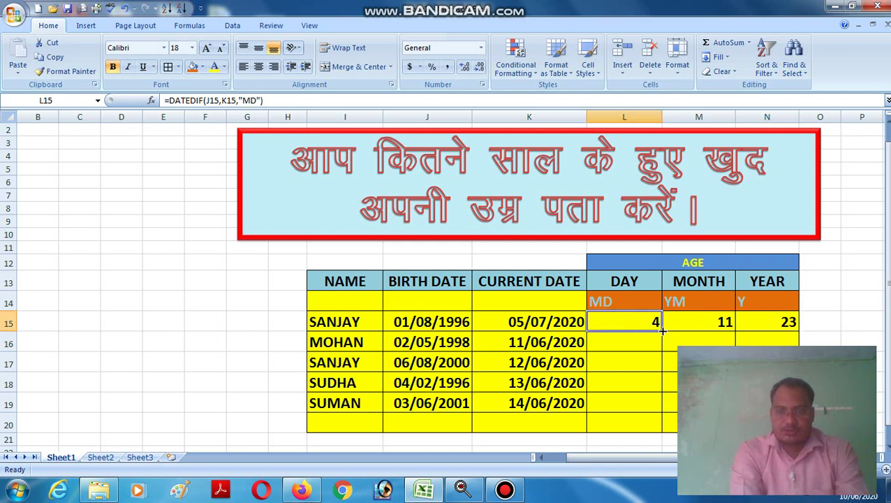
pyautogui.moveTo(661, 330); pyautogui.dragTo(650, 410)
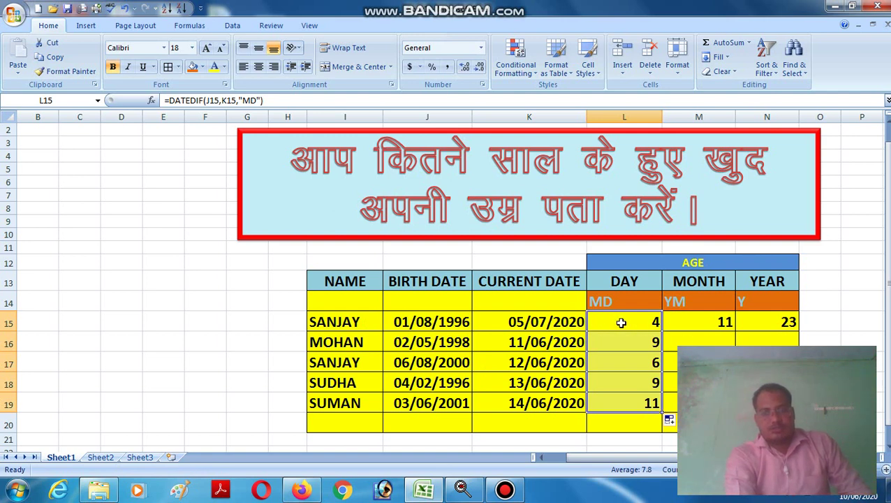
pyautogui.click(687, 322)
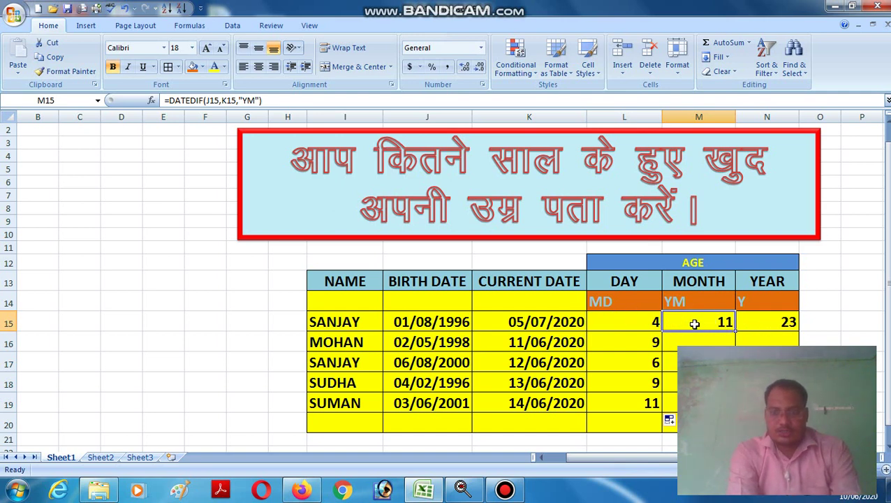
pyautogui.moveTo(731, 328); pyautogui.dragTo(730, 405)
pyautogui.moveTo(669, 419); pyautogui.dragTo(669, 417)
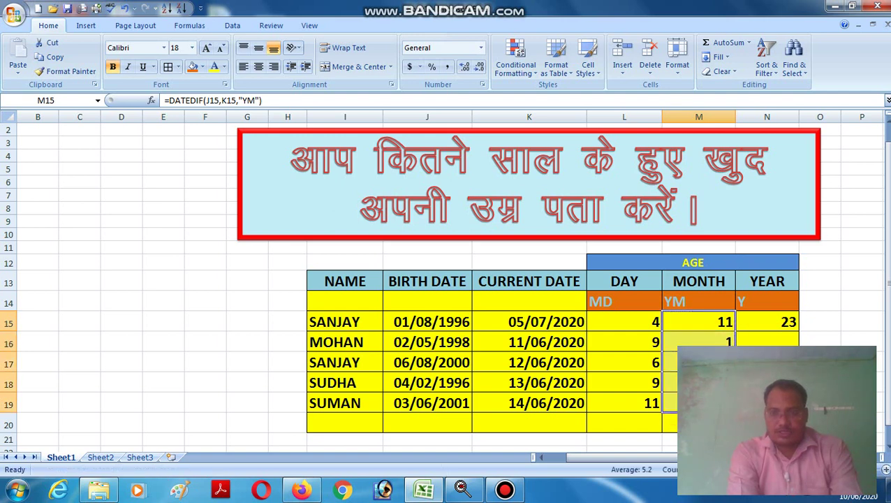
pyautogui.click(782, 327)
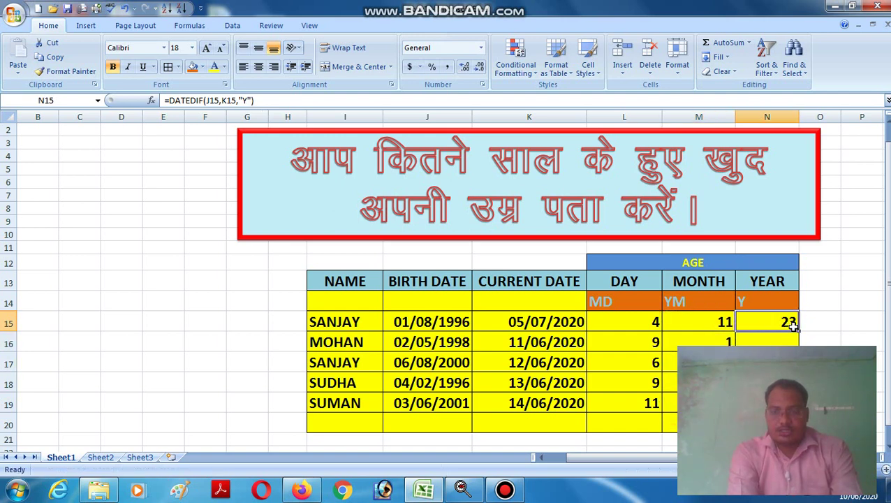
pyautogui.moveTo(798, 329); pyautogui.dragTo(775, 404)
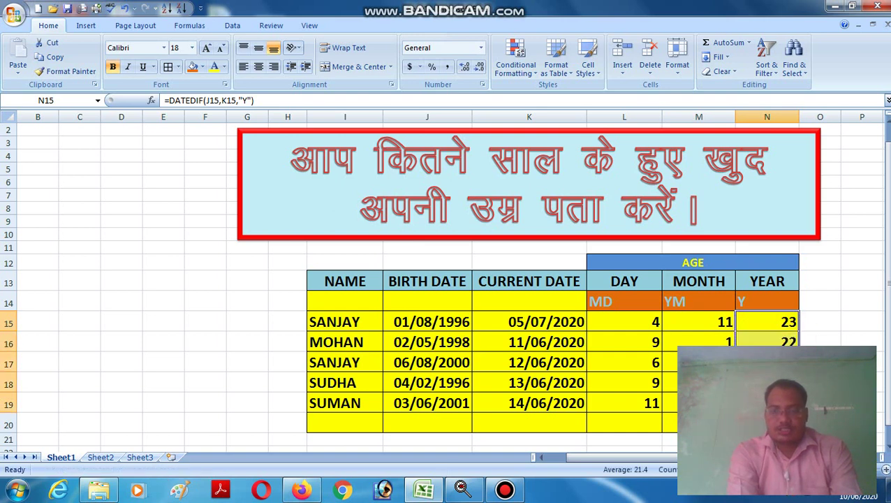
# Begin a CONCATENATE formula in C16 with the first person's name cell I15 as its first part.
pyautogui.click(116, 287)
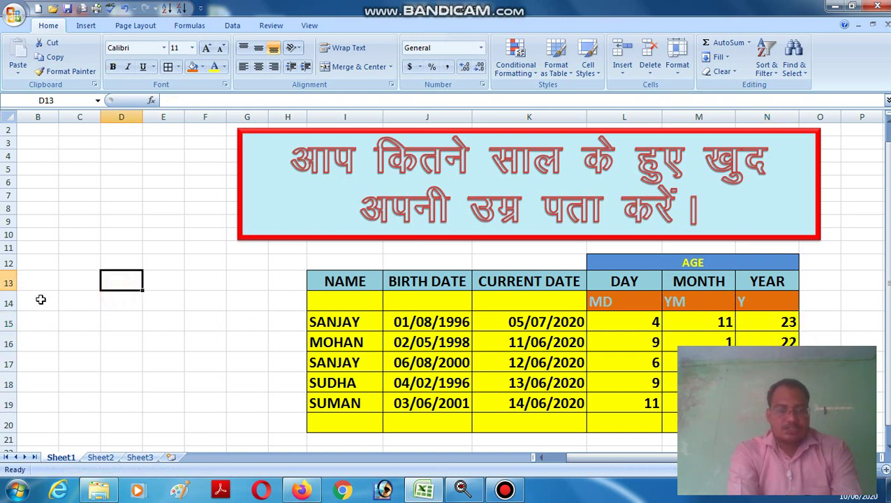
pyautogui.click(89, 330)
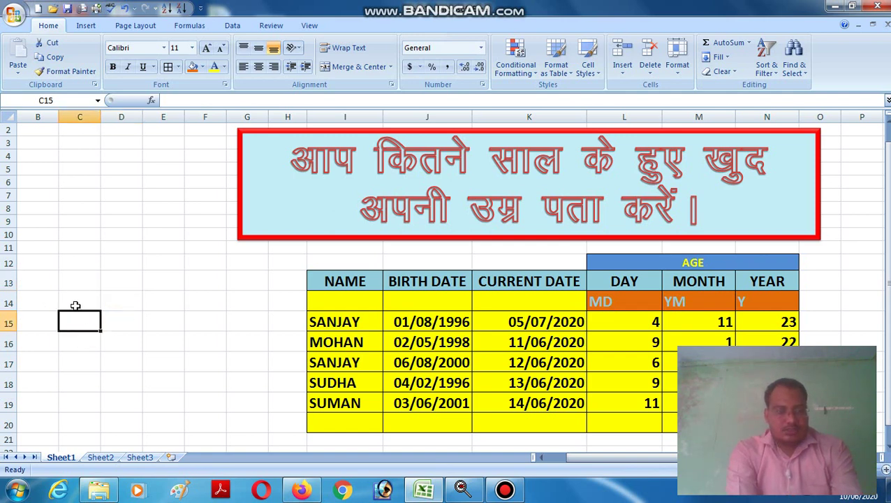
pyautogui.click(67, 338)
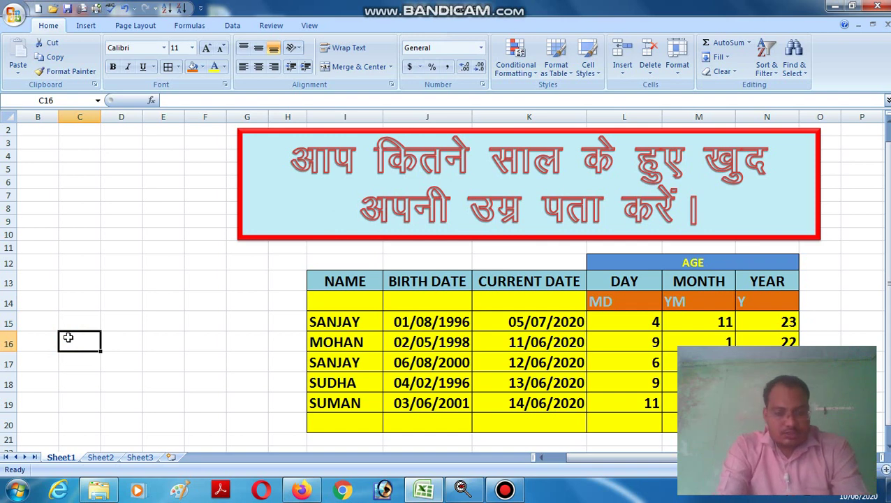
pyautogui.write('=')
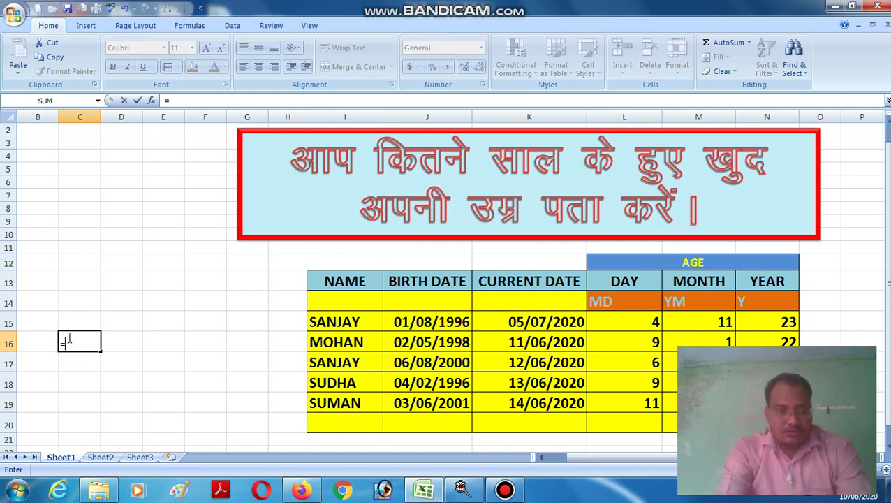
pyautogui.write('CON')
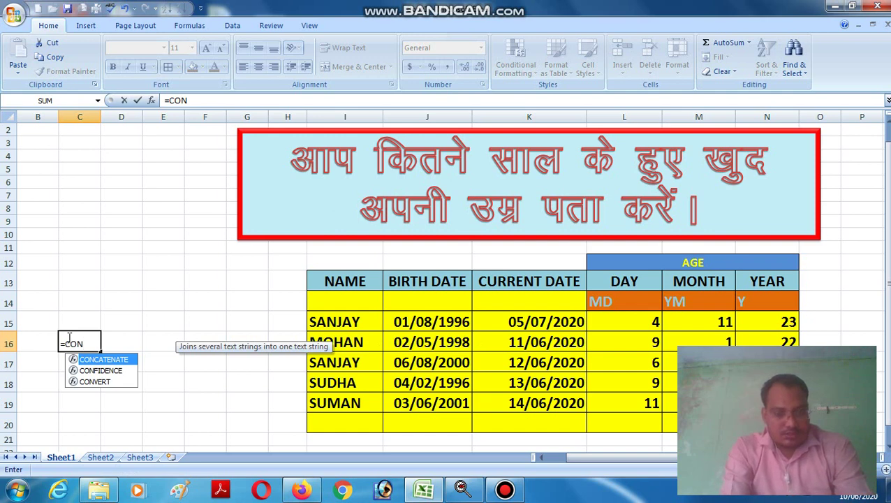
pyautogui.write('C')
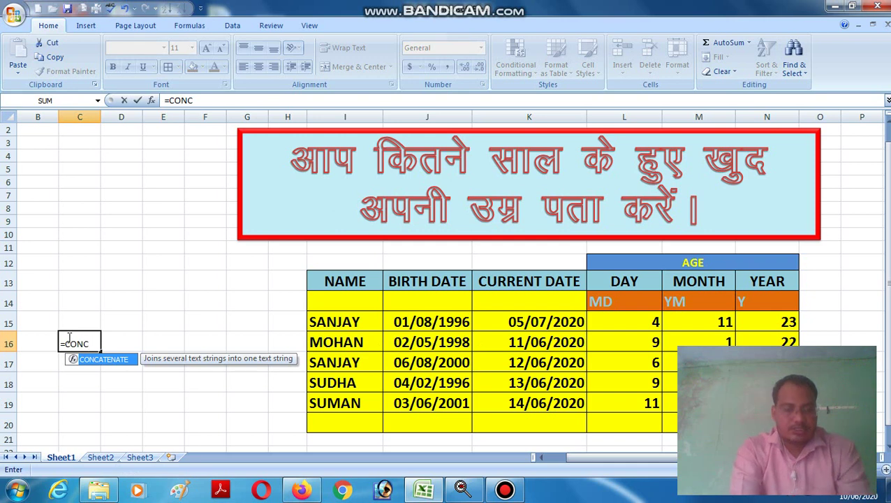
pyautogui.doubleClick(101, 359)
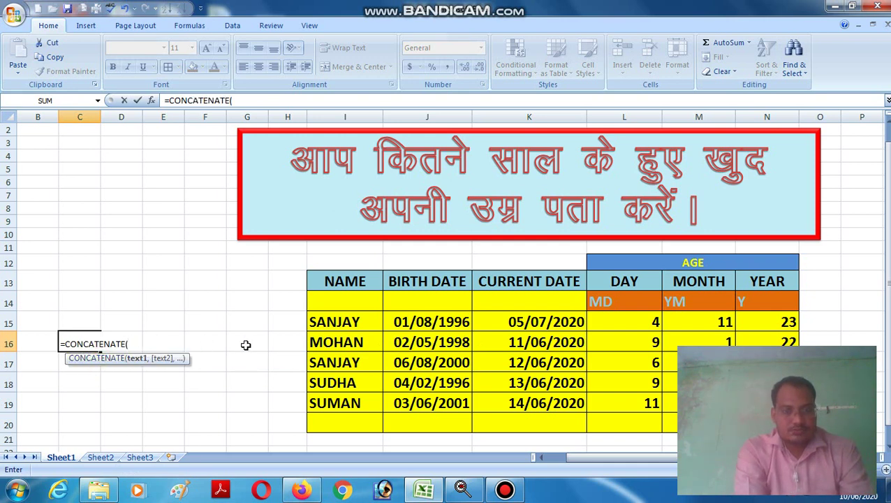
pyautogui.click(331, 323)
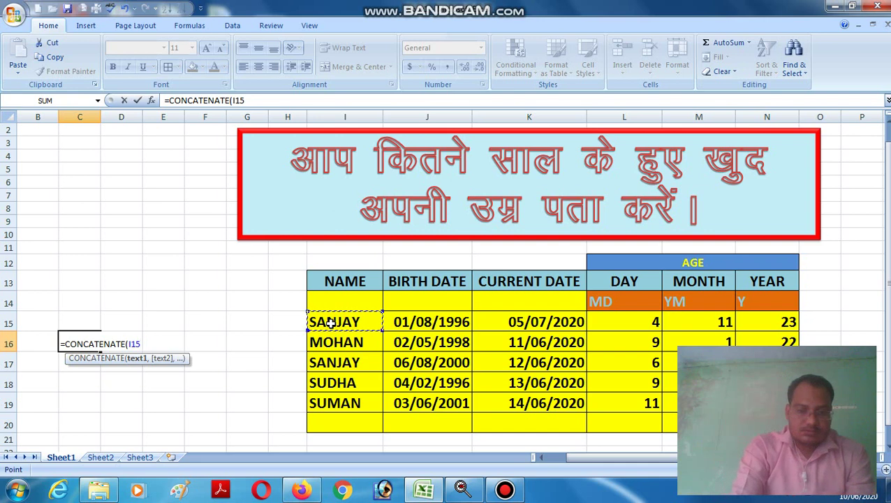
# Join the text " age is " after I15 in the C16 formula, followed by another & operator.
pyautogui.write('&')
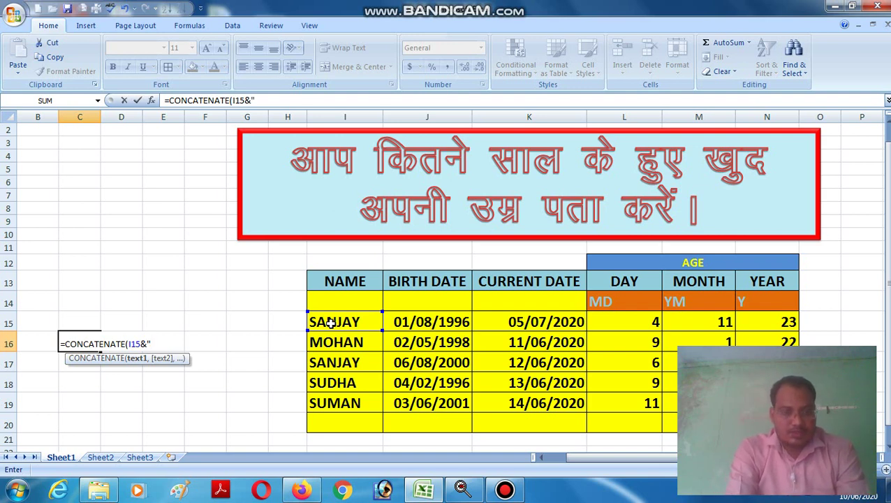
pyautogui.write('a')
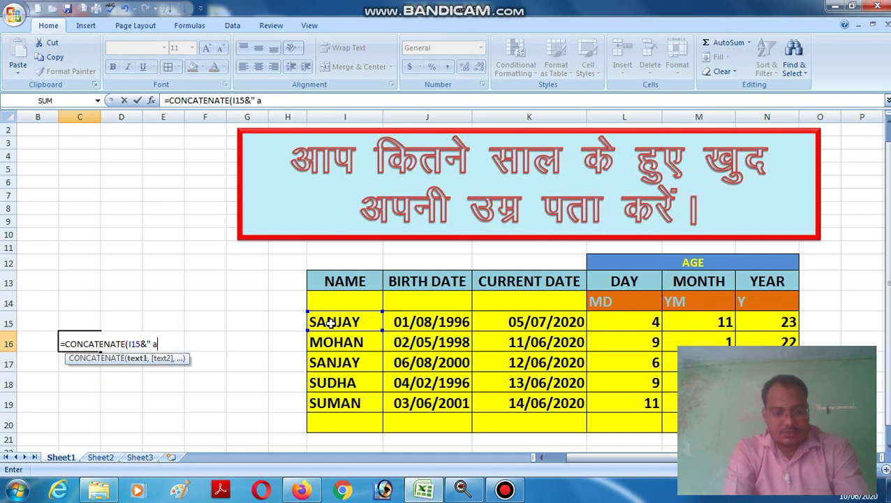
pyautogui.write('ge i')
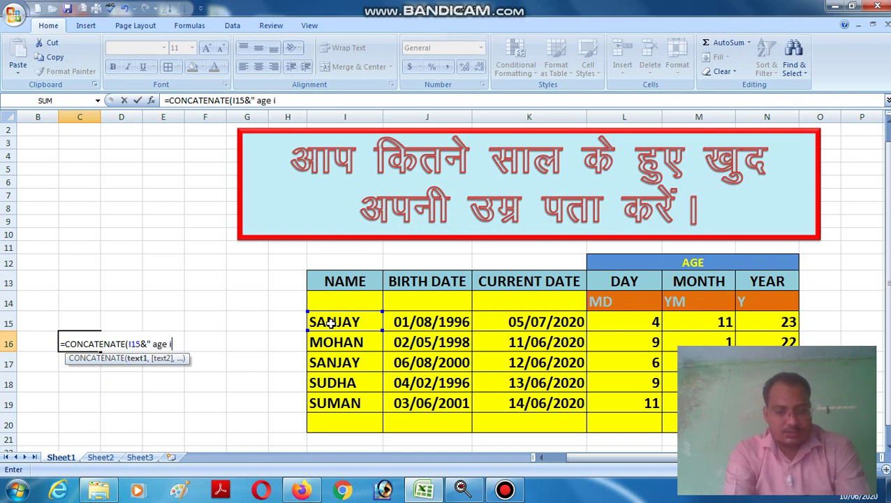
pyautogui.write('s')
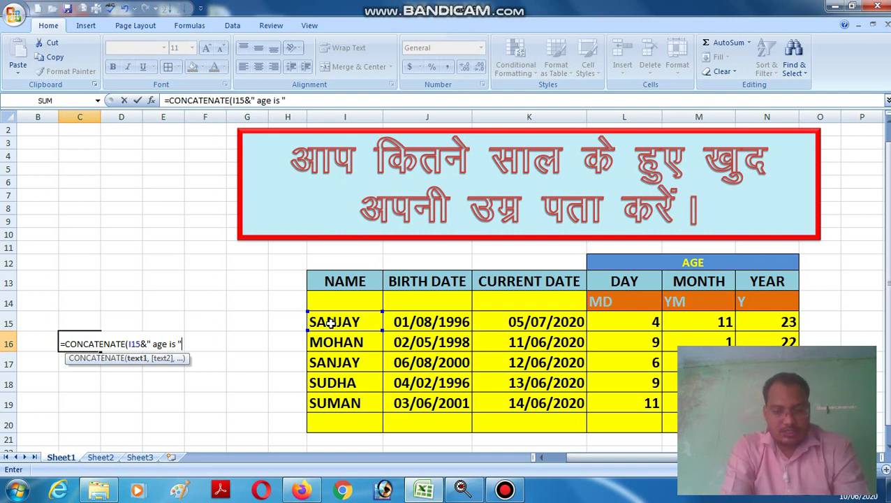
pyautogui.write('"&')
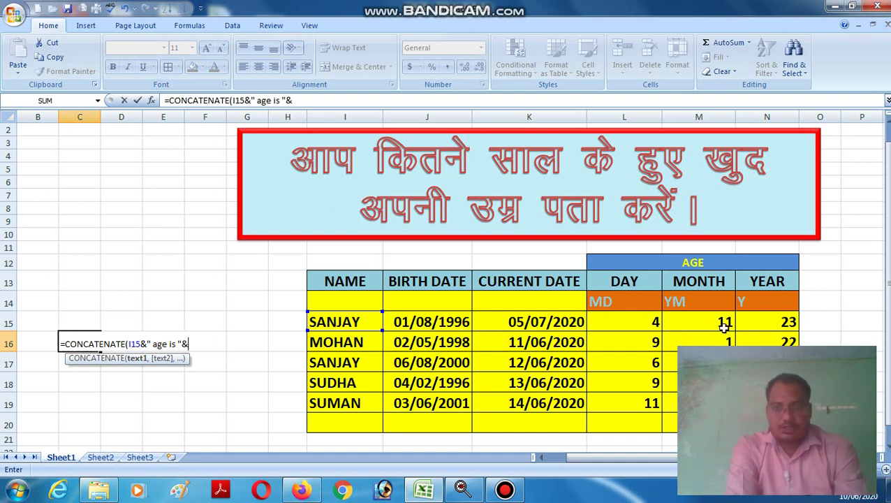
# Append the year and month values with their headings to the C16 formula as N15&N13&M15&M13&.
pyautogui.click(773, 321)
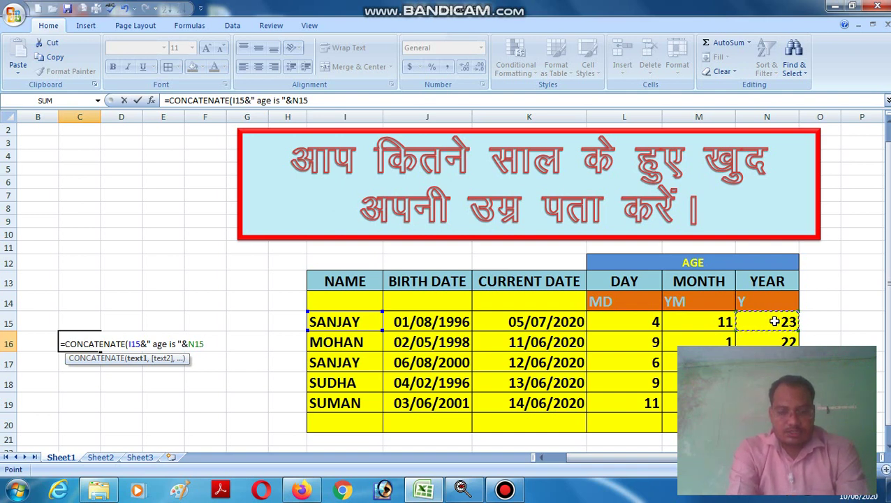
pyautogui.write('&')
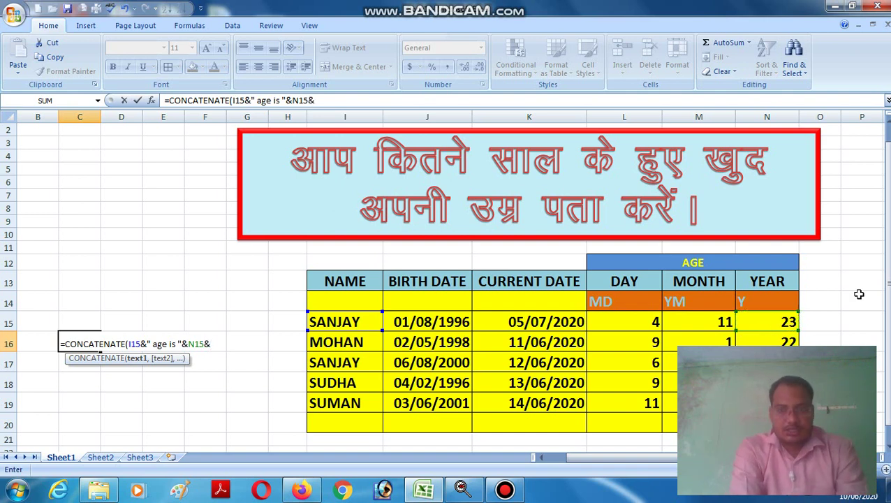
pyautogui.click(770, 282)
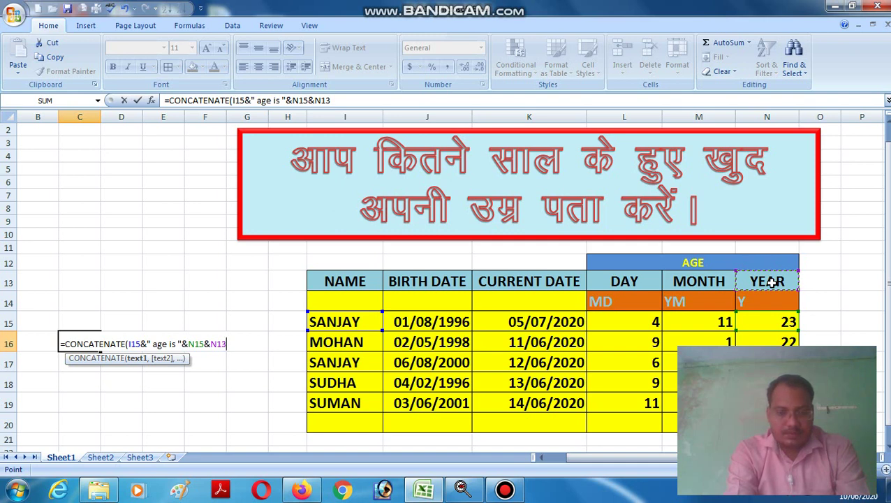
pyautogui.write('&')
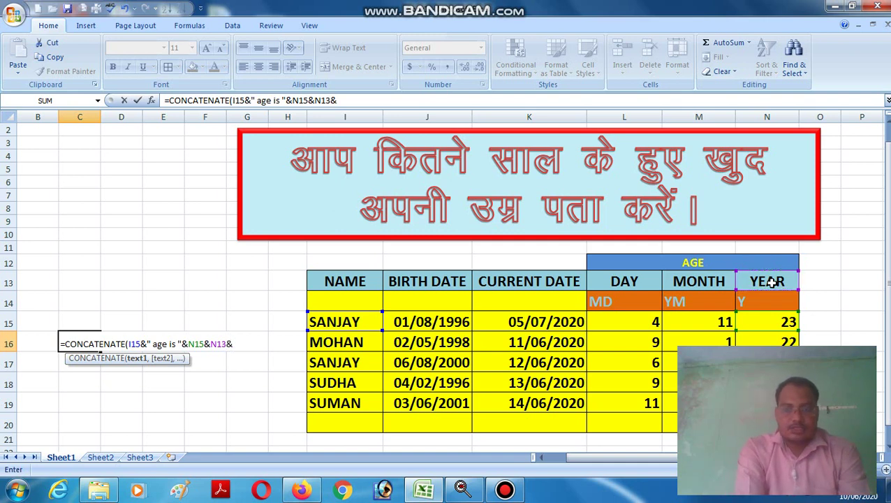
pyautogui.click(701, 321)
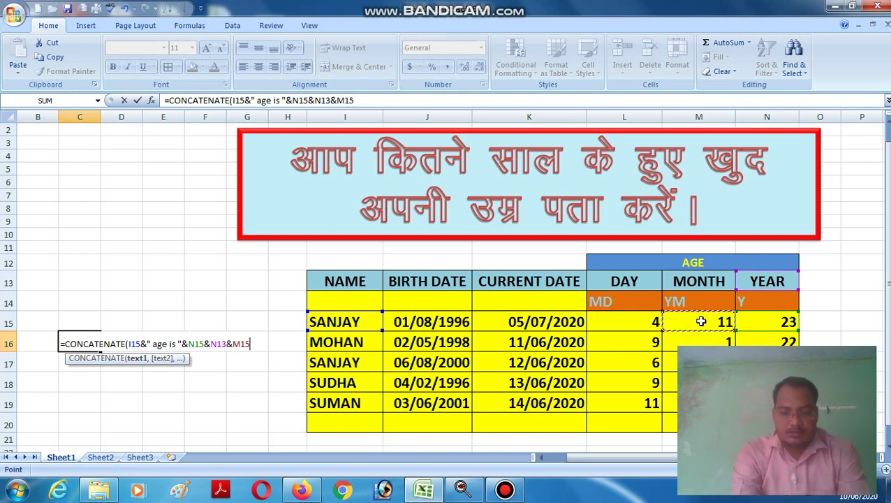
pyautogui.write('&')
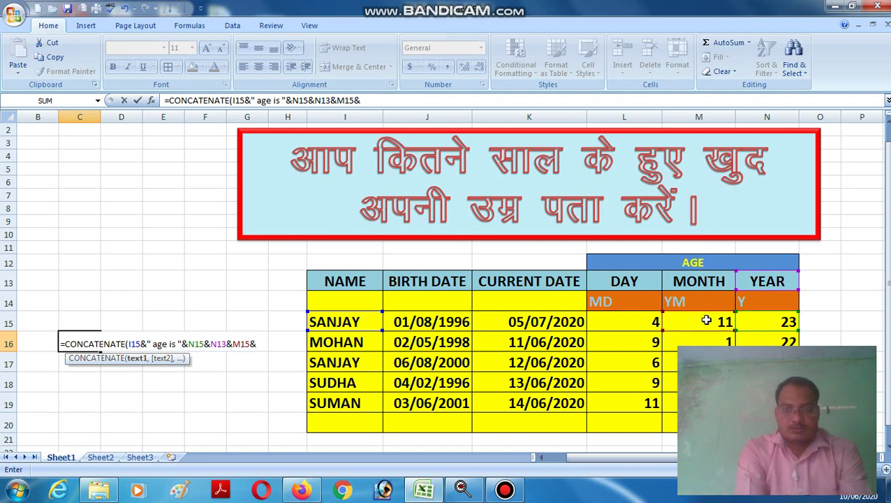
pyautogui.click(696, 280)
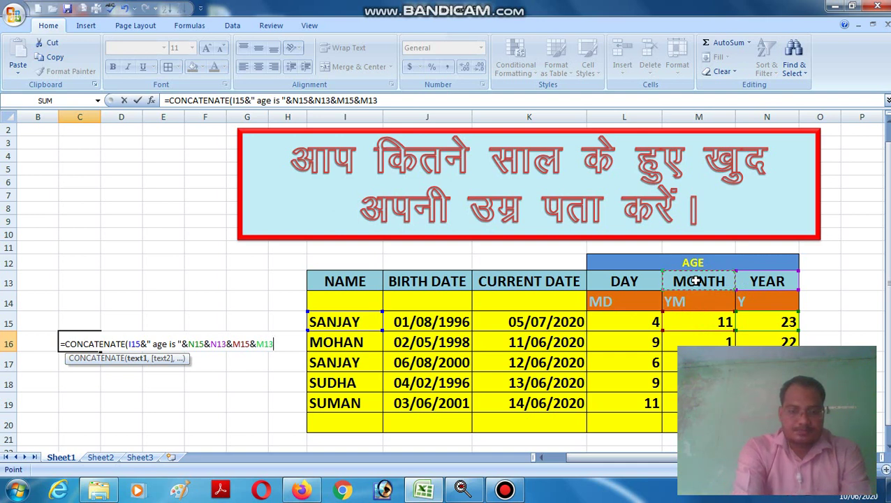
pyautogui.write('&')
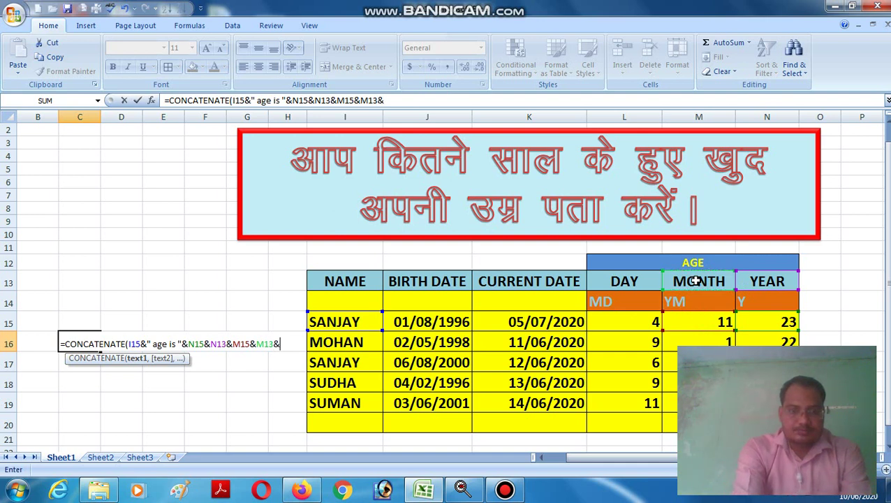
# Append the day value and heading as L15&L13, close the parenthesis and enter the C16 formula.
pyautogui.click(629, 321)
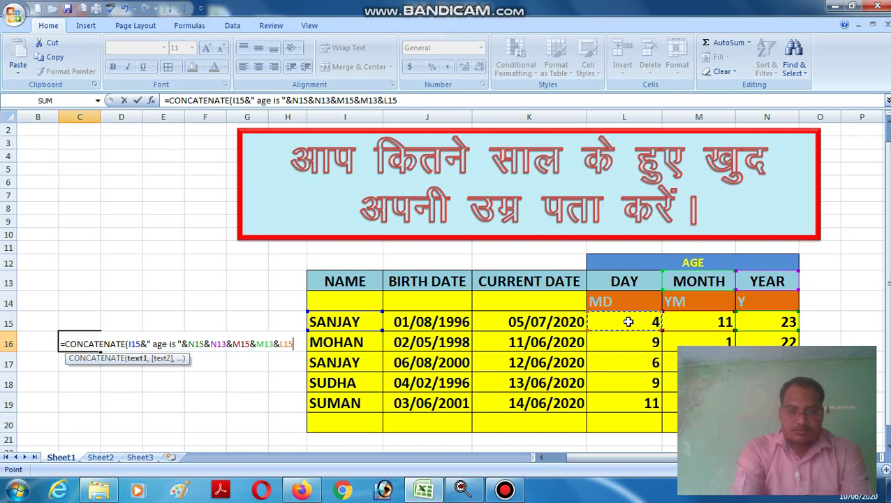
pyautogui.write('&')
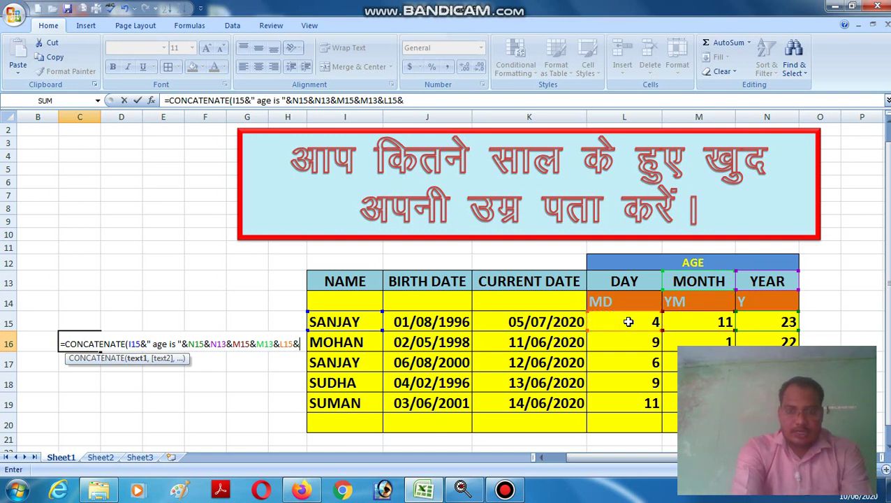
pyautogui.click(632, 281)
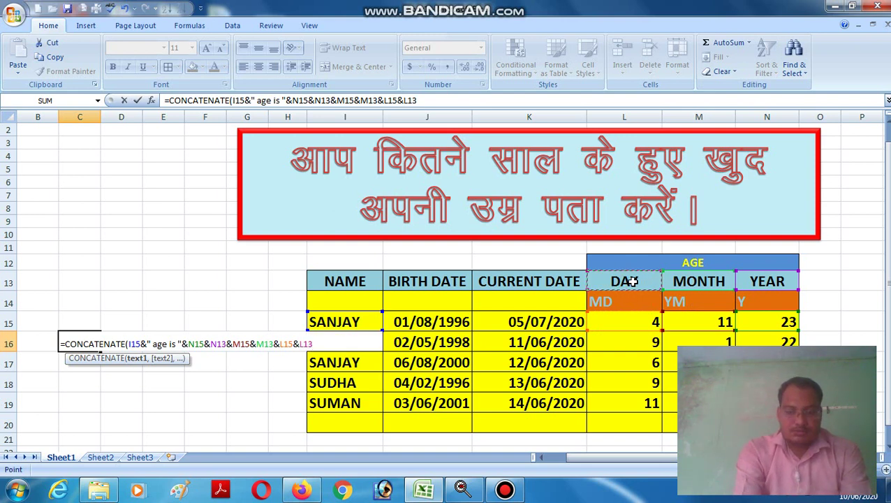
pyautogui.write(')')
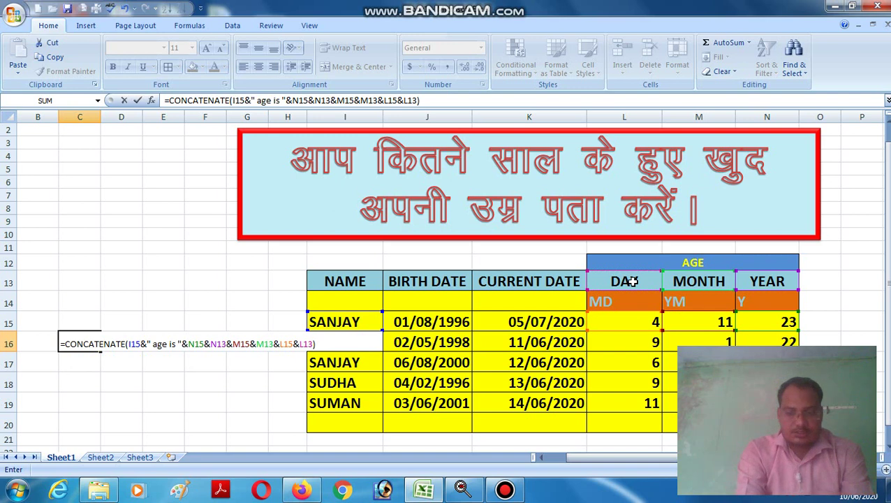
pyautogui.press('Return')
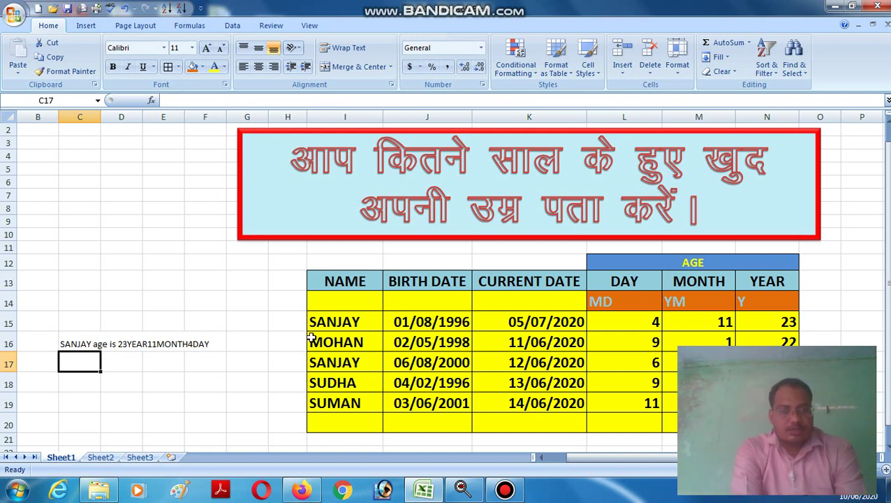
# Replace the first person's name in I15 with a different name and check the age sentence in C16.
pyautogui.click(235, 356)
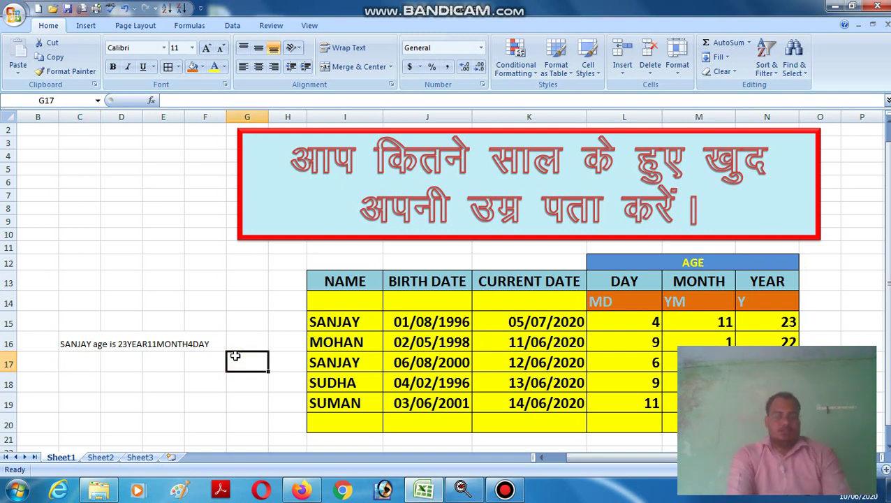
pyautogui.click(348, 317)
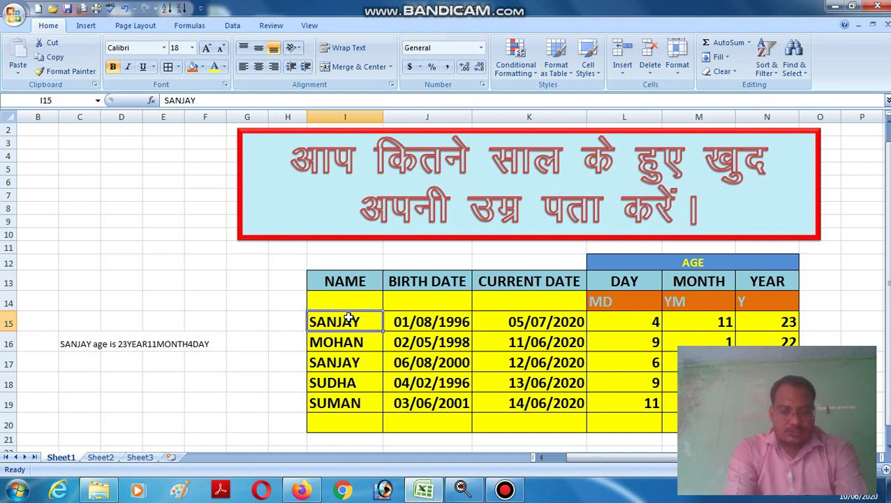
pyautogui.write('vijay')
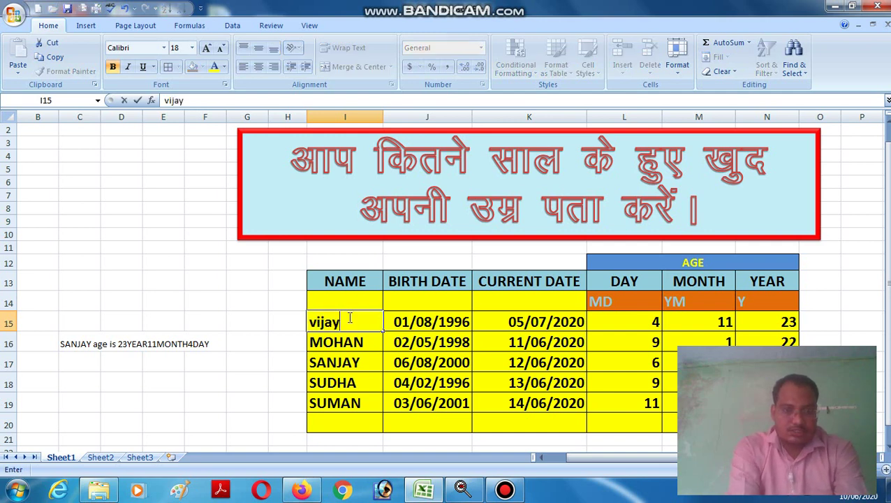
pyautogui.click(8, 234)
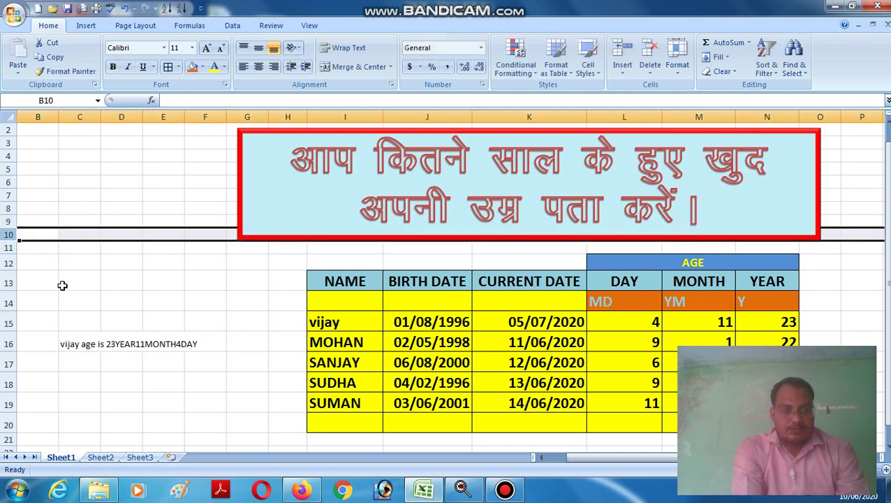
pyautogui.click(219, 326)
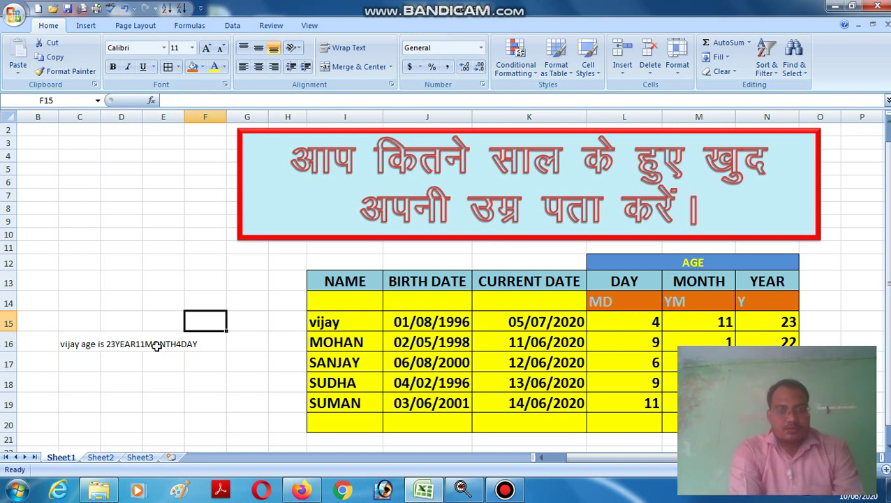
pyautogui.click(84, 345)
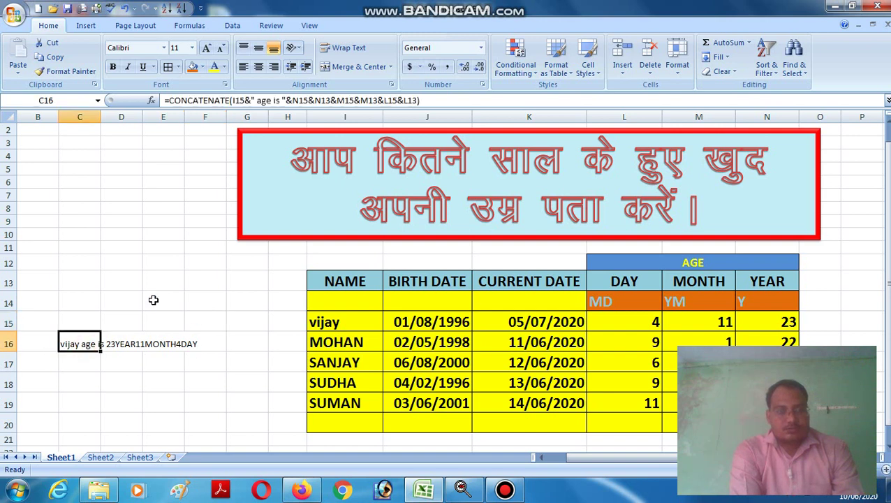
pyautogui.click(270, 342)
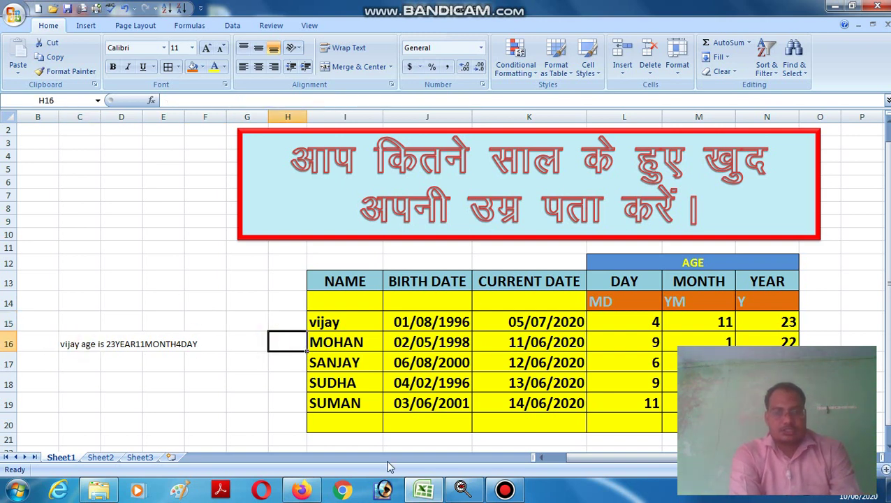
pyautogui.click(503, 491)
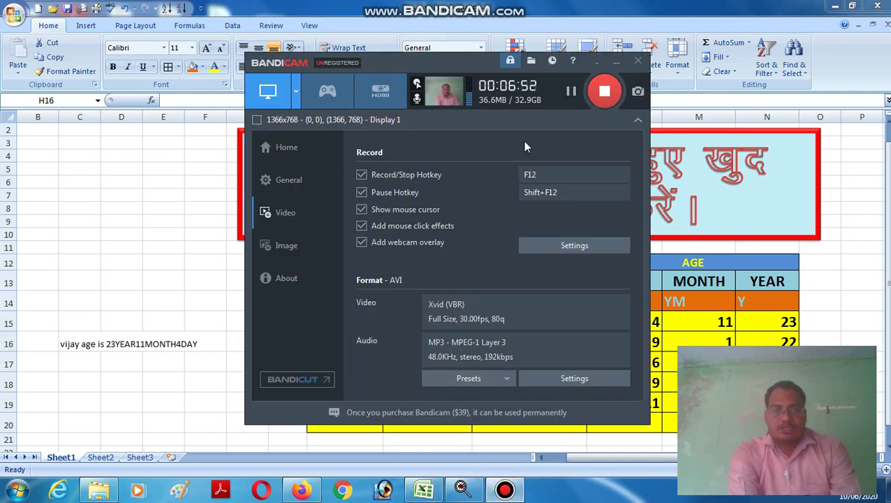
pyautogui.click(617, 62)
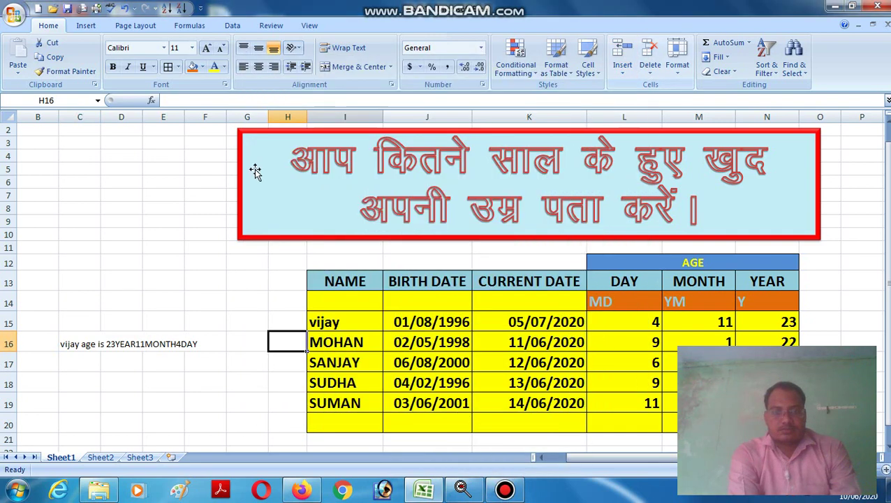
pyautogui.click(160, 243)
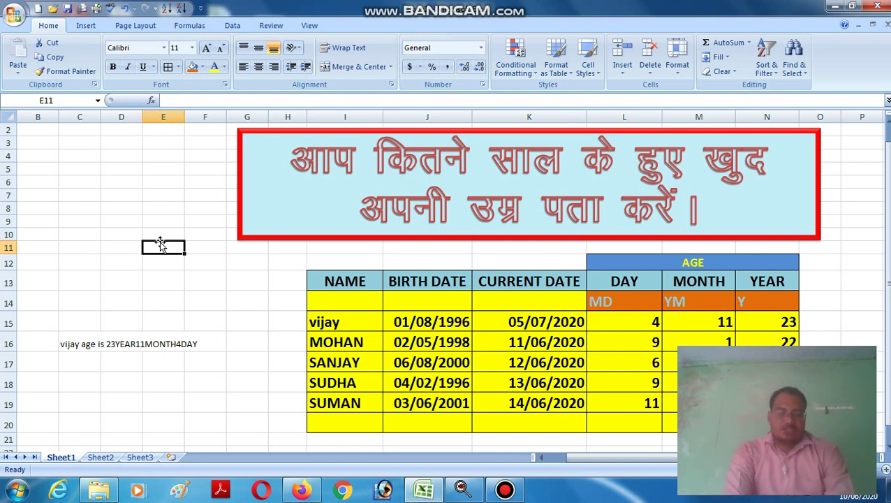
pyautogui.click(162, 180)
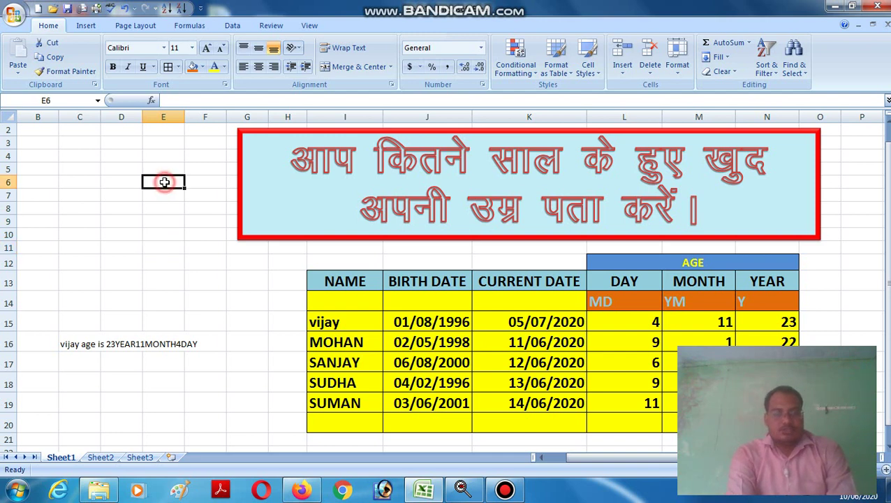
pyautogui.click(205, 257)
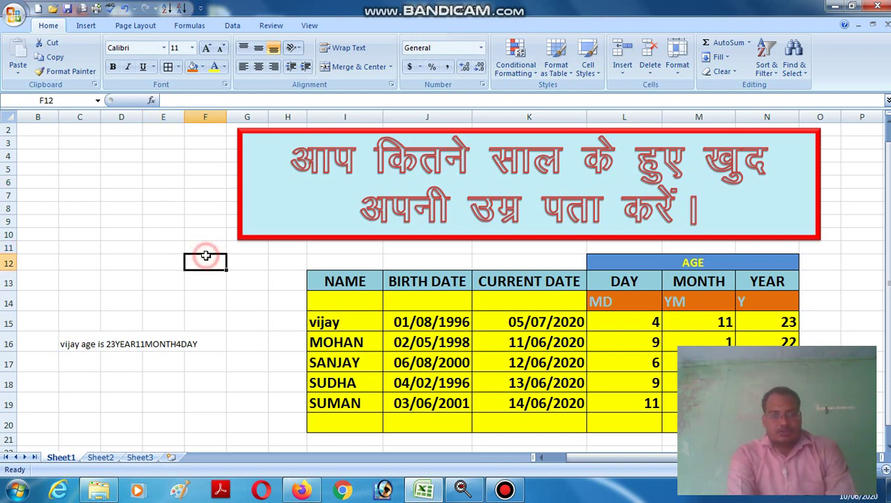
pyautogui.click(80, 195)
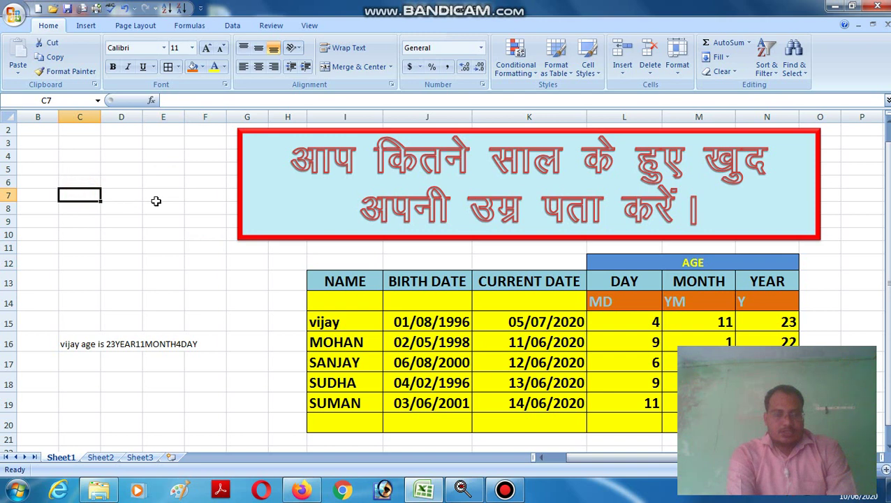
pyautogui.click(188, 211)
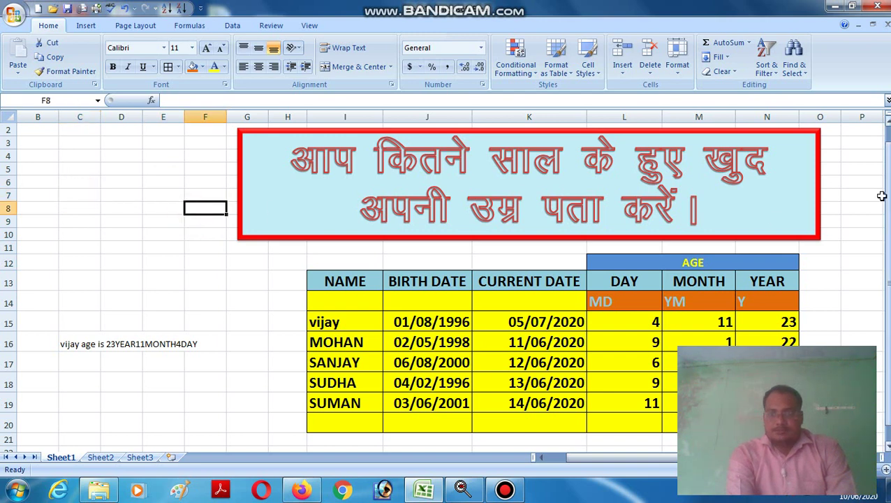
pyautogui.click(847, 222)
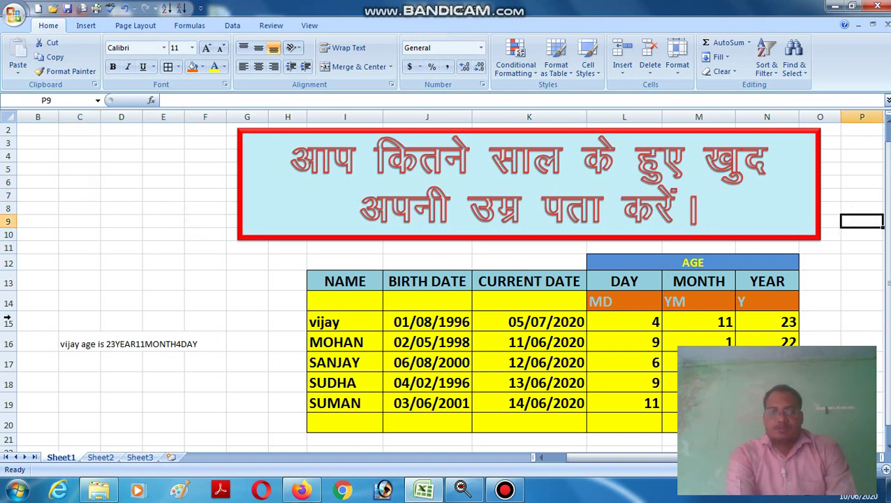
pyautogui.click(130, 309)
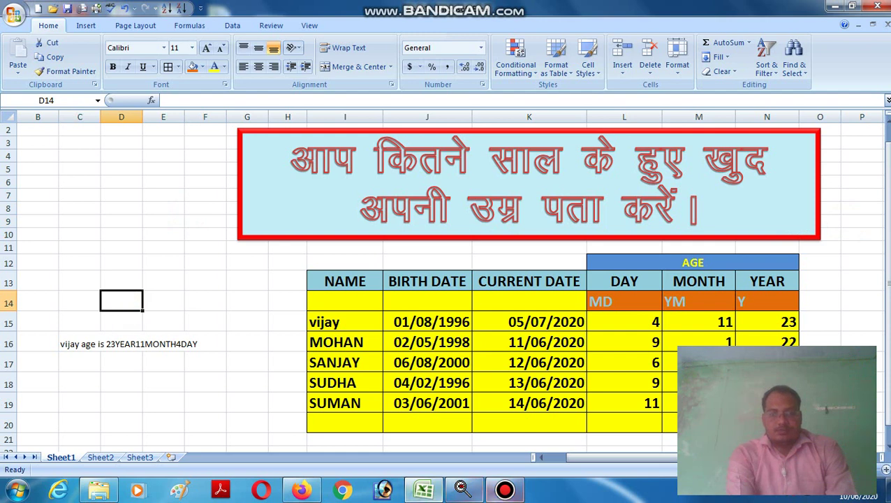
pyautogui.moveTo(516, 492)
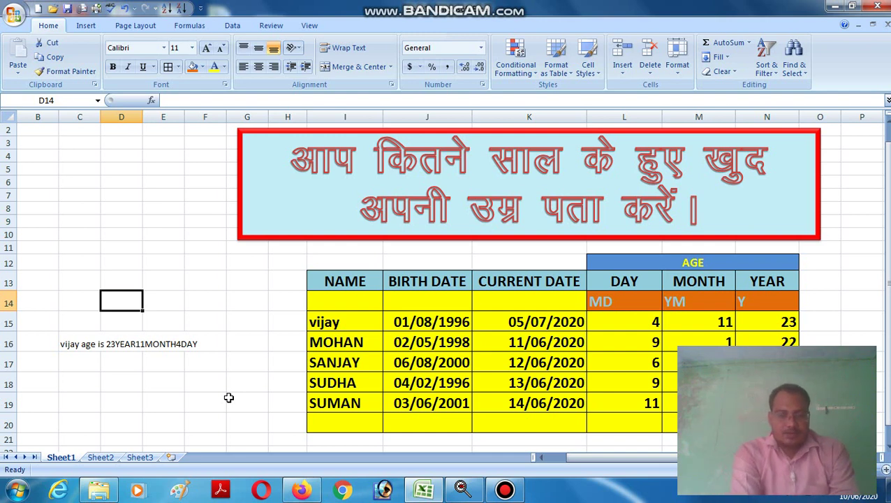
pyautogui.click(517, 492)
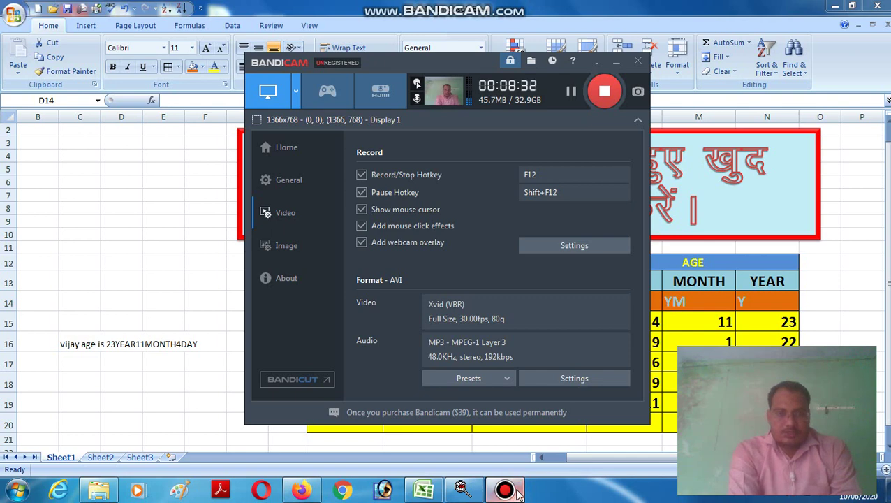